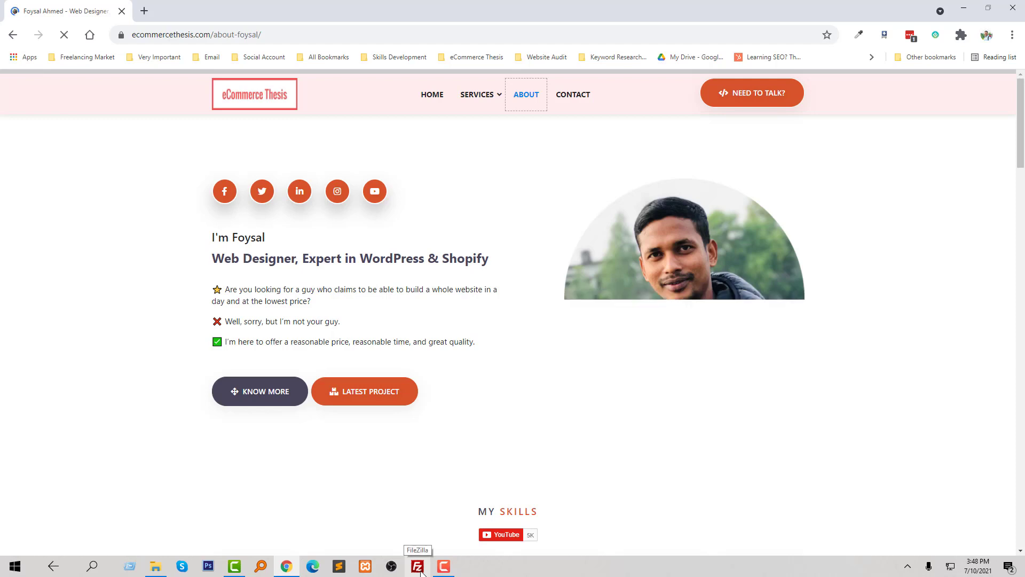
Step: Connect FileZilla to the saved eCommerce Thesis server through the Site Manager
left_click(419, 566)
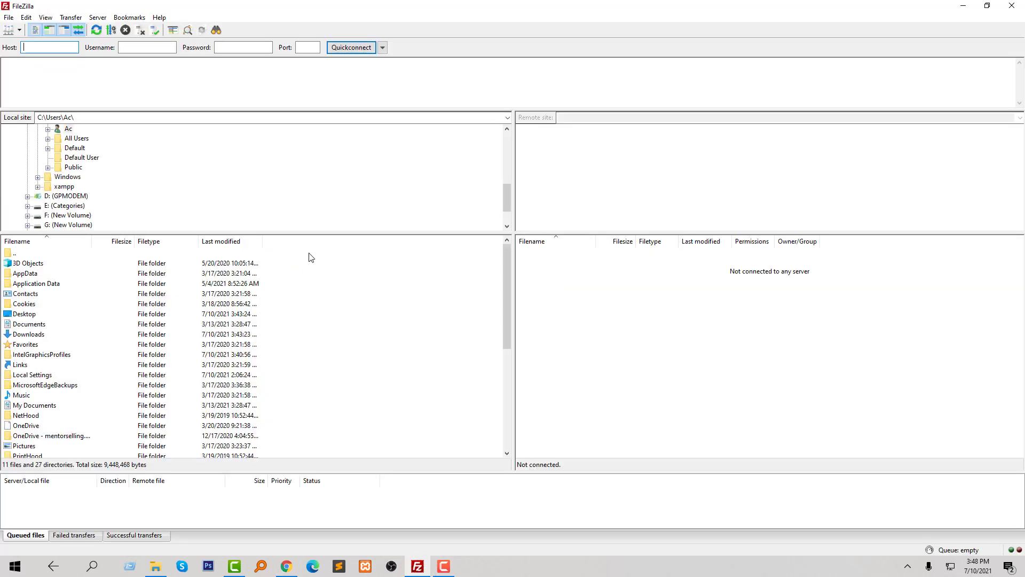
left_click(9, 19)
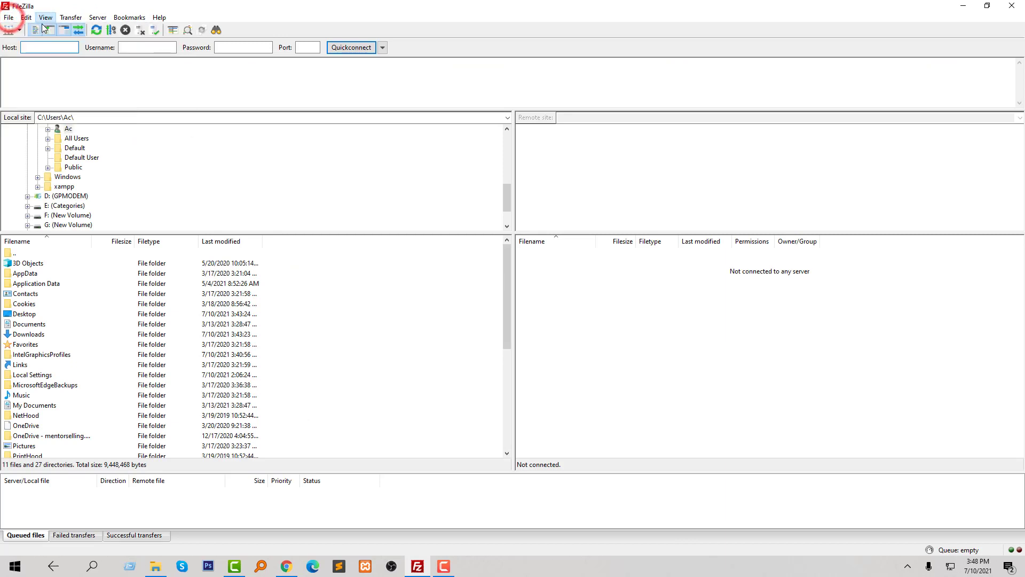
left_click(25, 31)
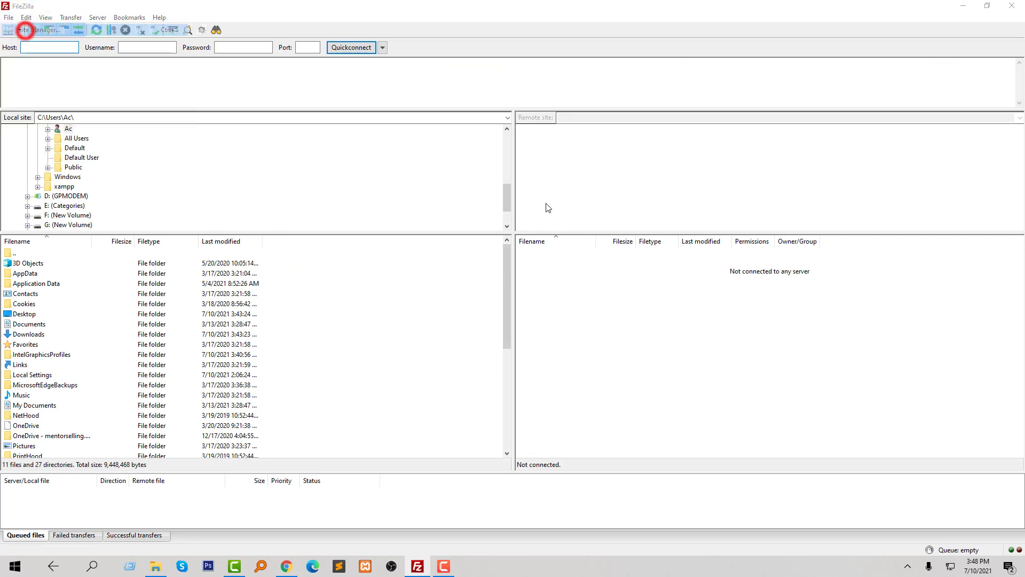
left_click(626, 392)
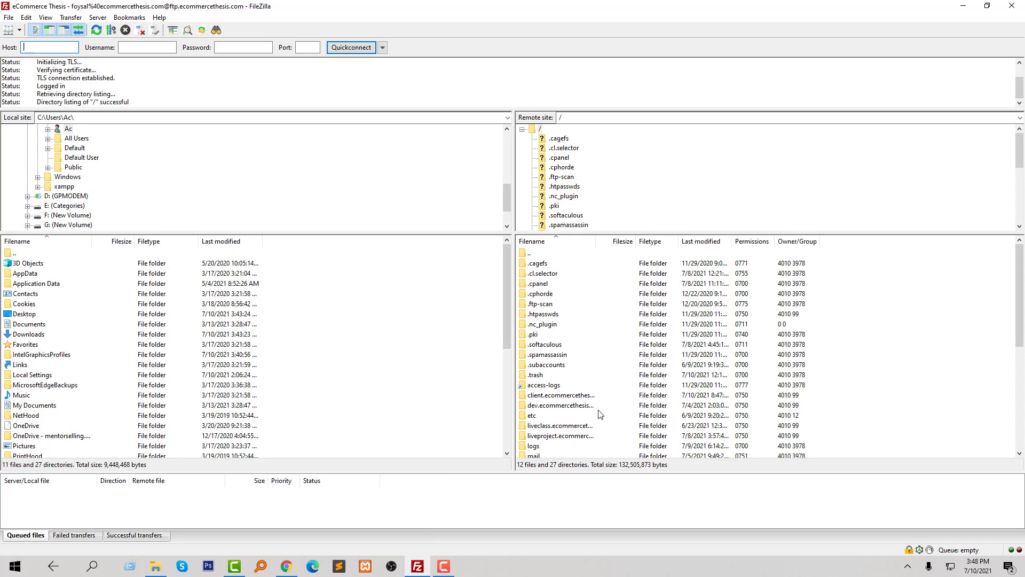
Step: Browse the remote site into www, then wp-content, then themes
scroll(601, 415, "down", 7)
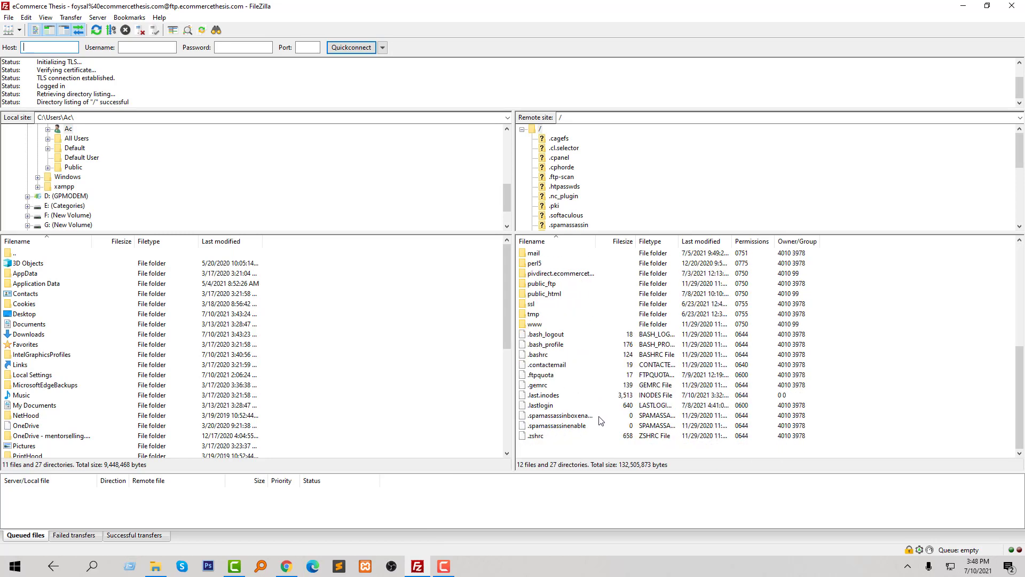
double_click(537, 325)
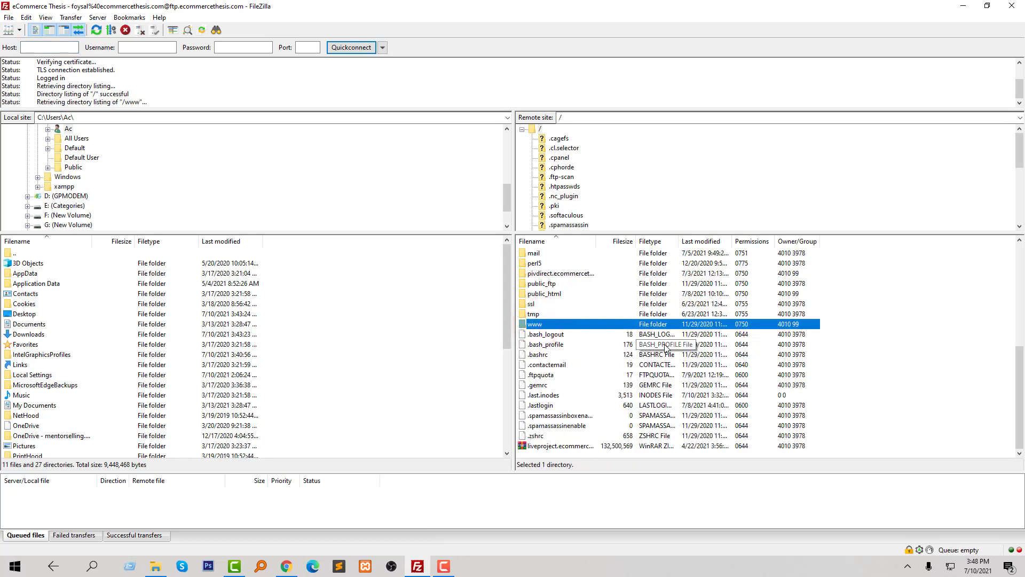
double_click(546, 286)
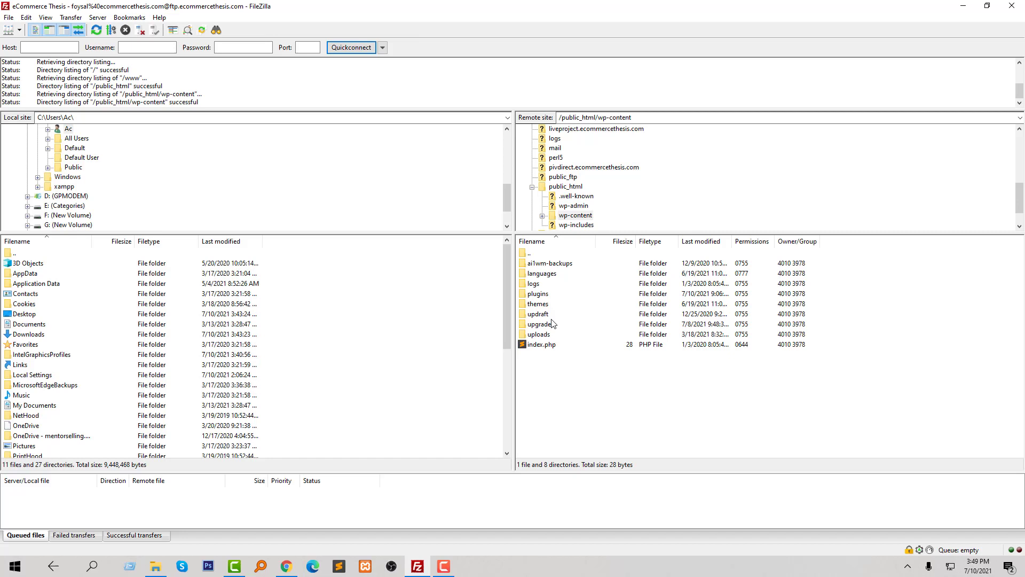
double_click(549, 305)
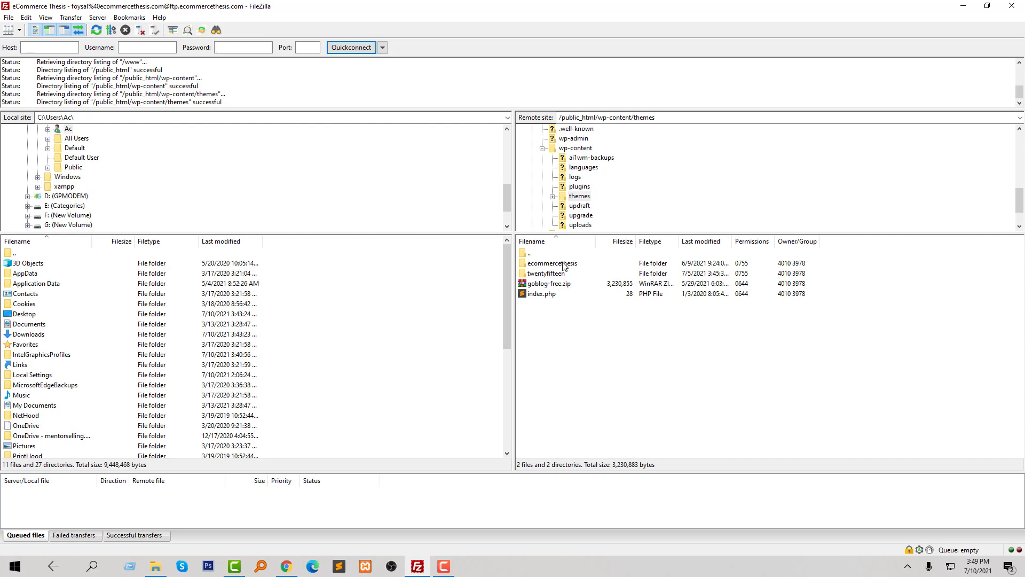
Step: Check the live site's address in the browser
left_click(287, 565)
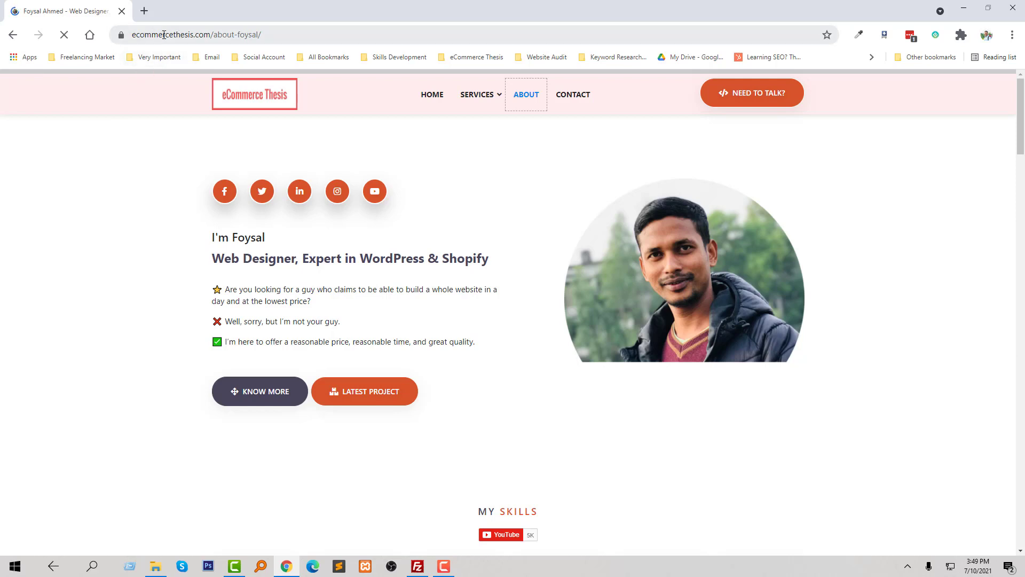
left_click(164, 35)
left_click(119, 223)
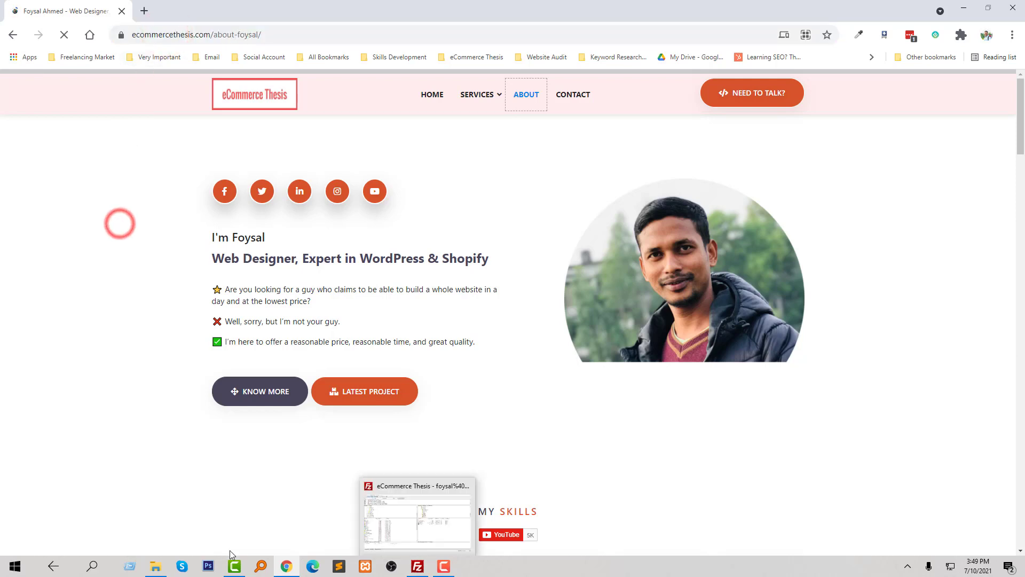
left_click(420, 568)
Step: Enter the ecommercethesis theme folder and View/Edit footer.php
left_click(557, 264)
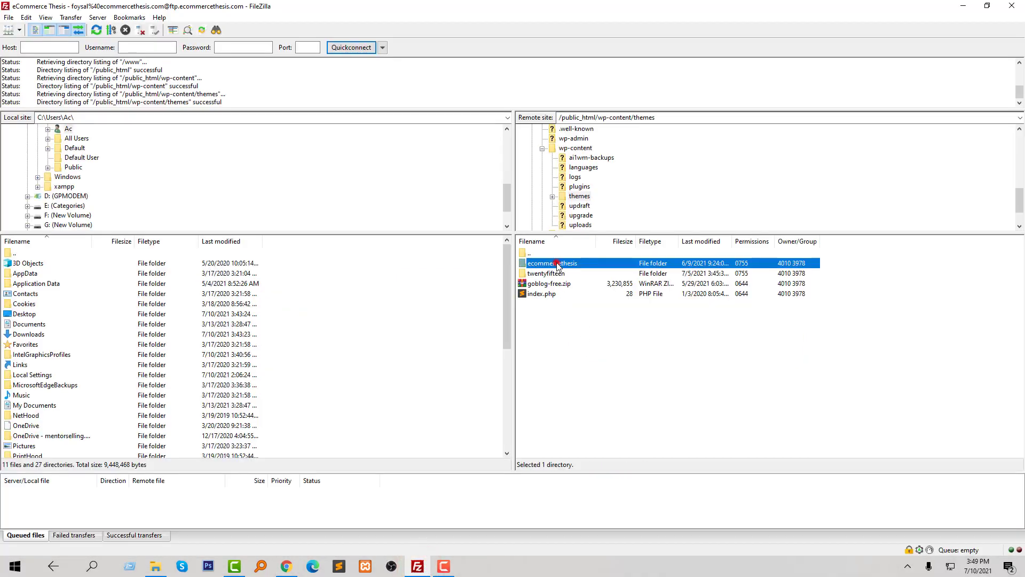
double_click(557, 264)
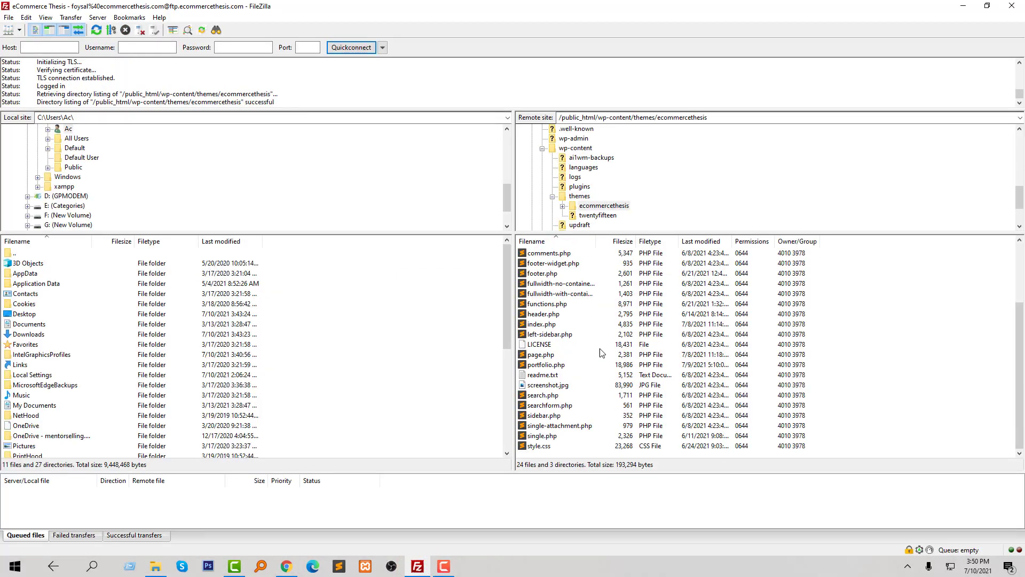
scroll(577, 406, "up", 3)
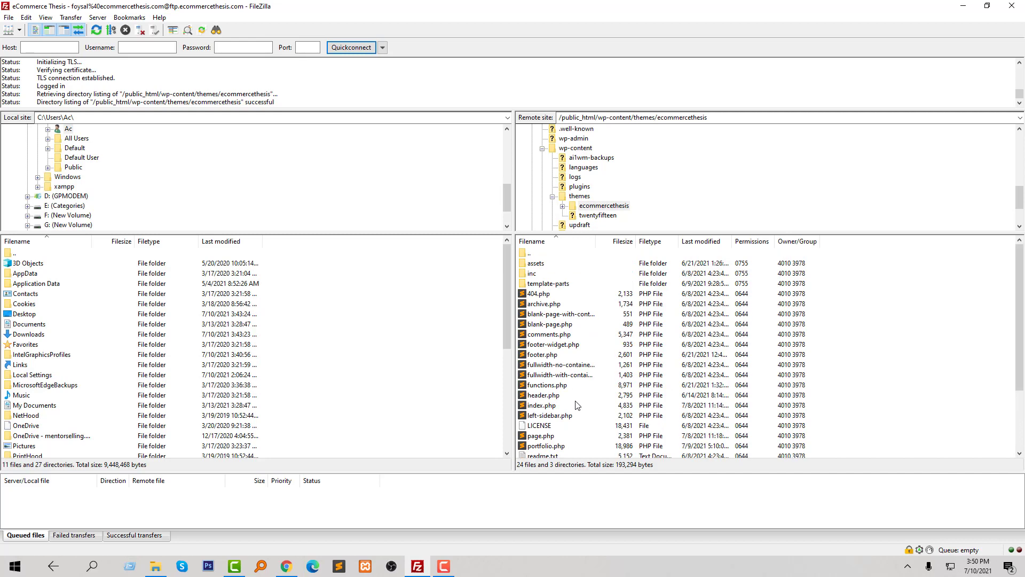
left_click(547, 357)
right_click(557, 354)
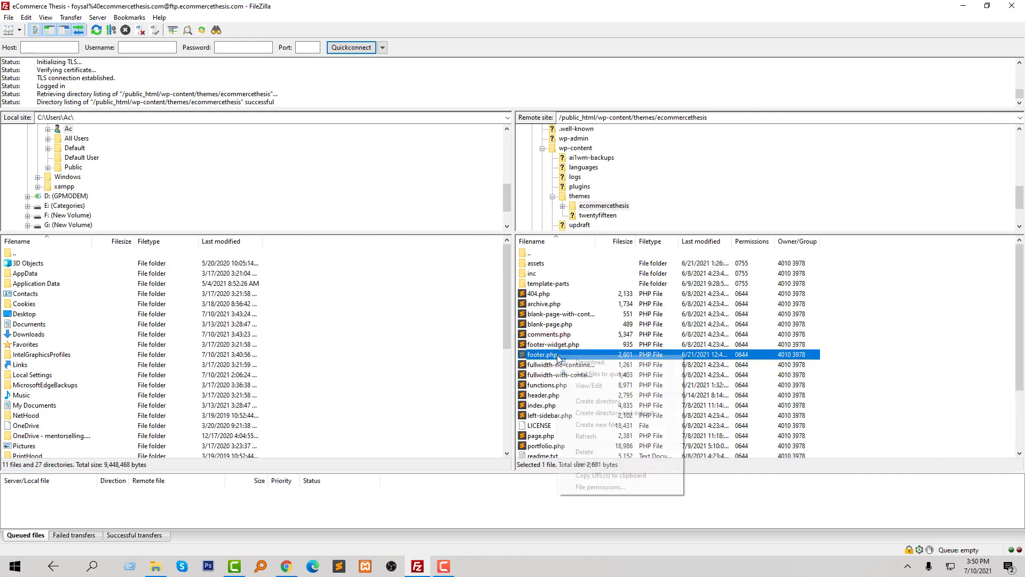
left_click(587, 386)
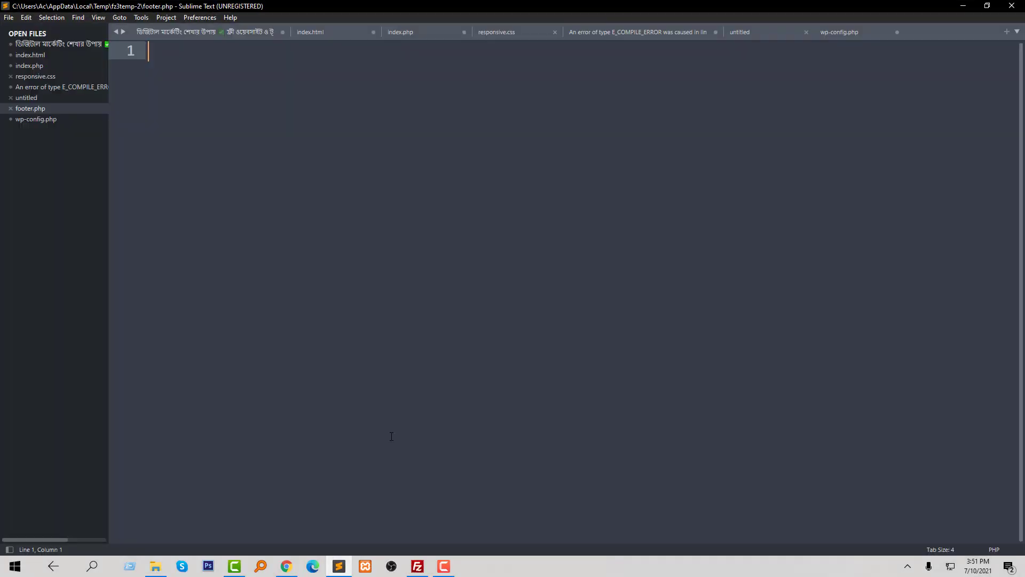
Step: Close wp-config.php and scroll footer.php to the closing footer section
middle_click(26, 123)
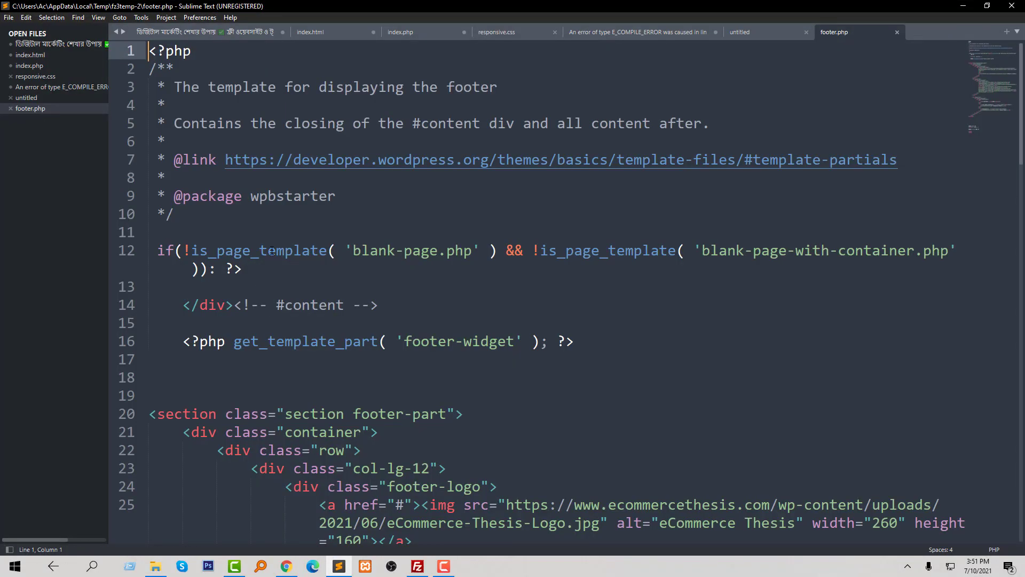
scroll(486, 358, "down", 5)
scroll(486, 358, "down", 6)
scroll(486, 358, "down", 3)
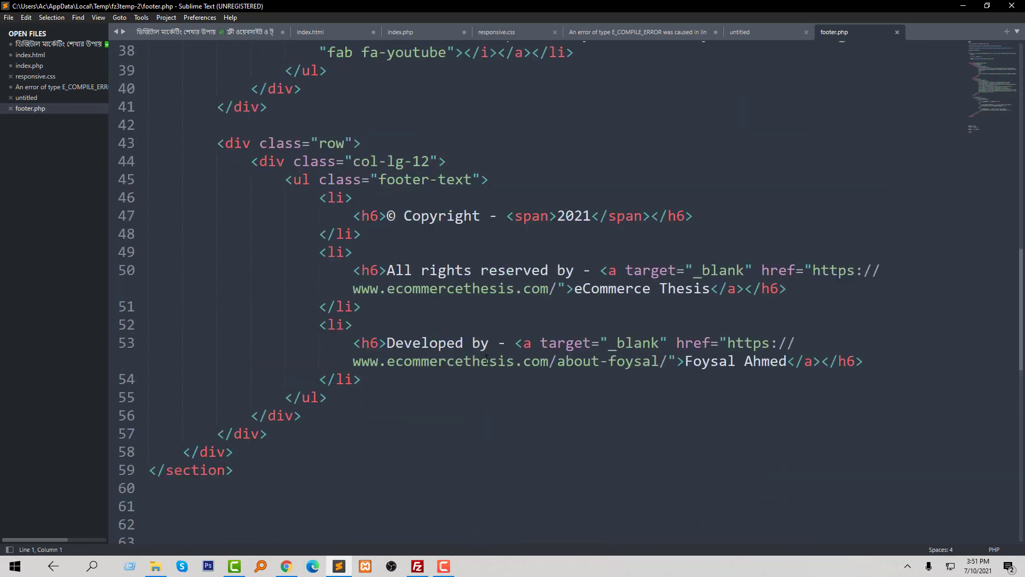
scroll(486, 359, "down", 7)
scroll(271, 324, "up", 2)
Step: Insert a <div class="whatsapp"></div> below the footer section, with its tags on separate lines
left_click(155, 245)
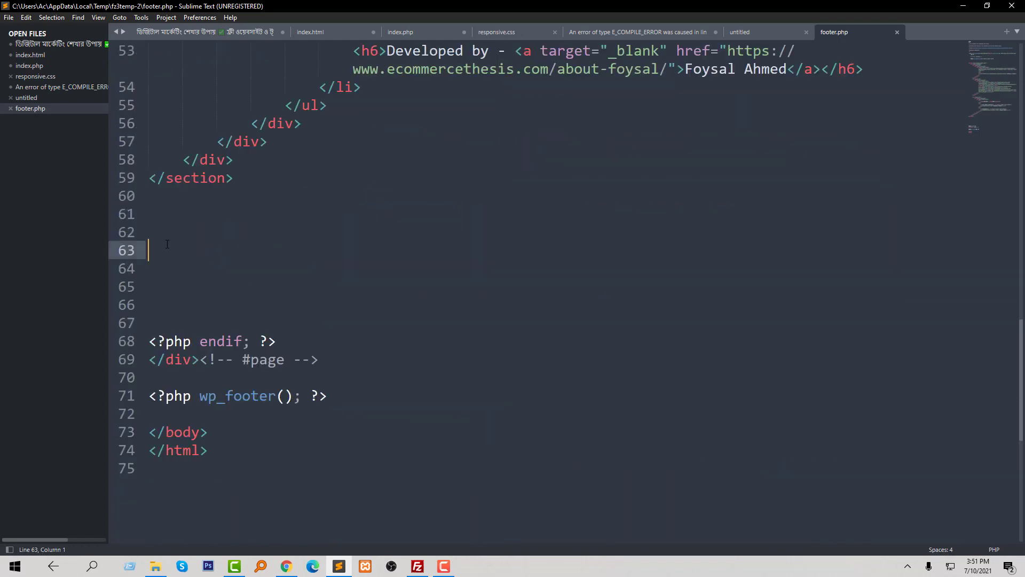
type("<div class=\"")
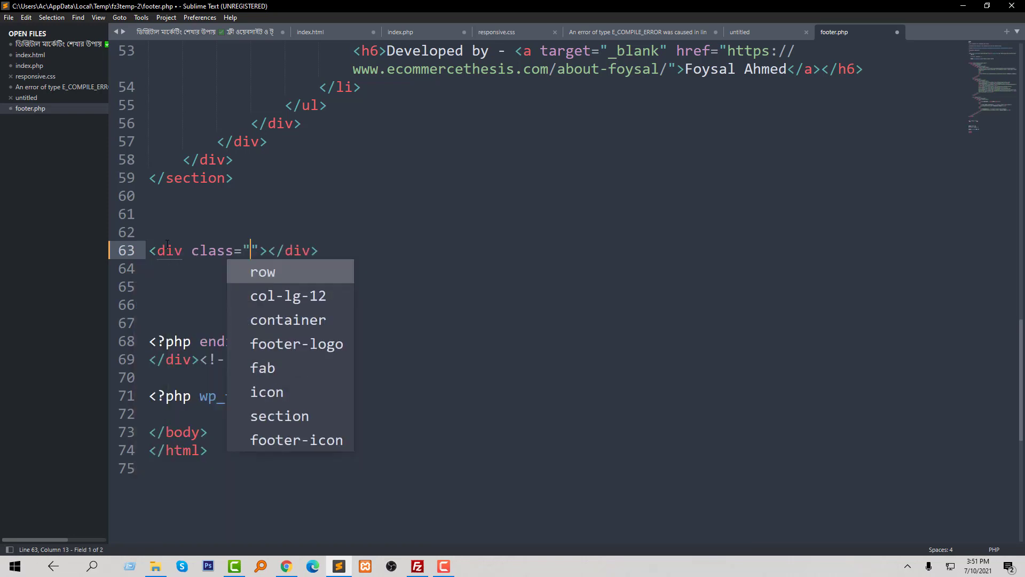
type("click to chat whatsapp")
left_click_drag(328, 250, 320, 250)
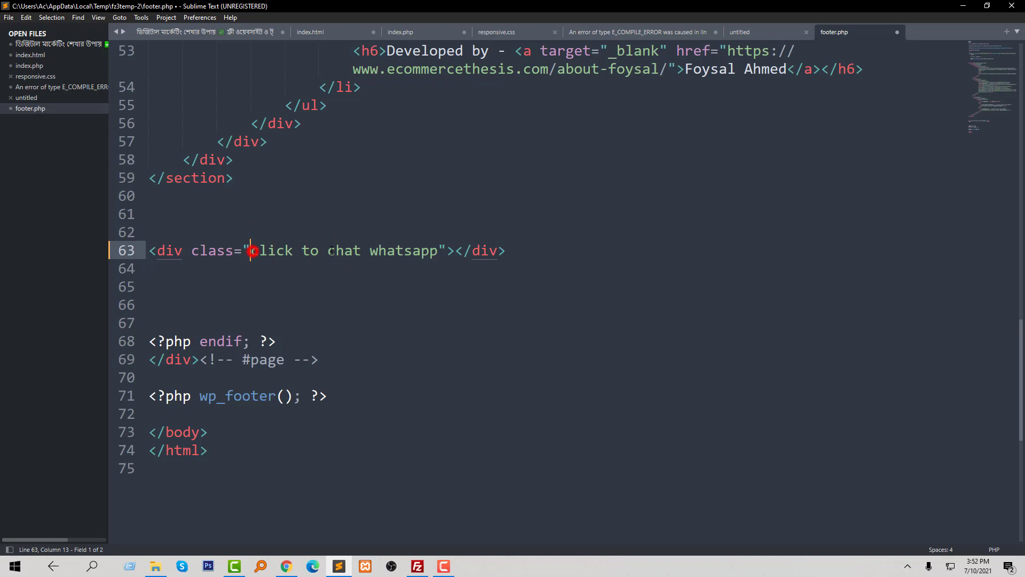
left_click_drag(251, 251, 372, 250)
key("BackSpace")
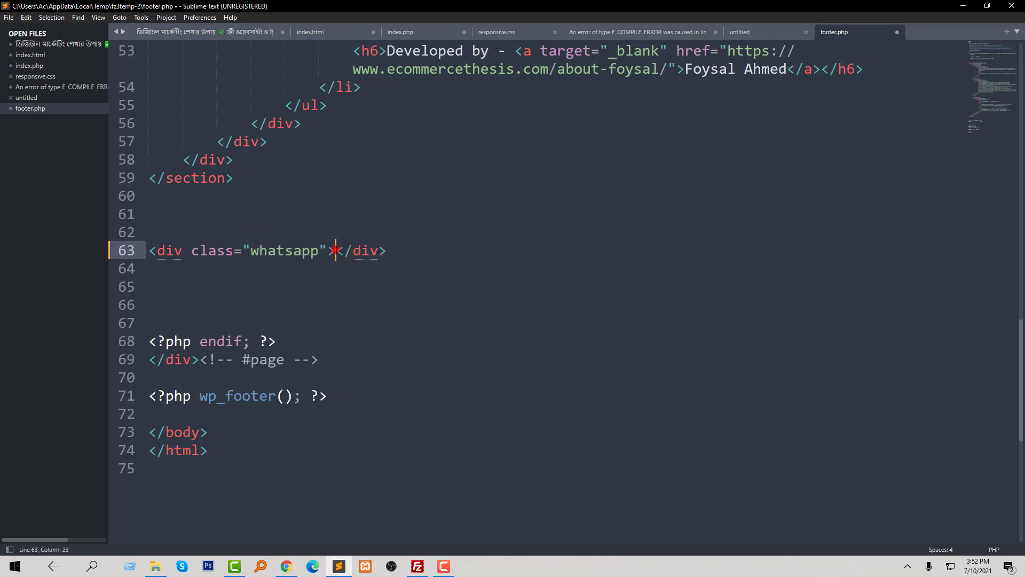
left_click(335, 250)
key("Return")
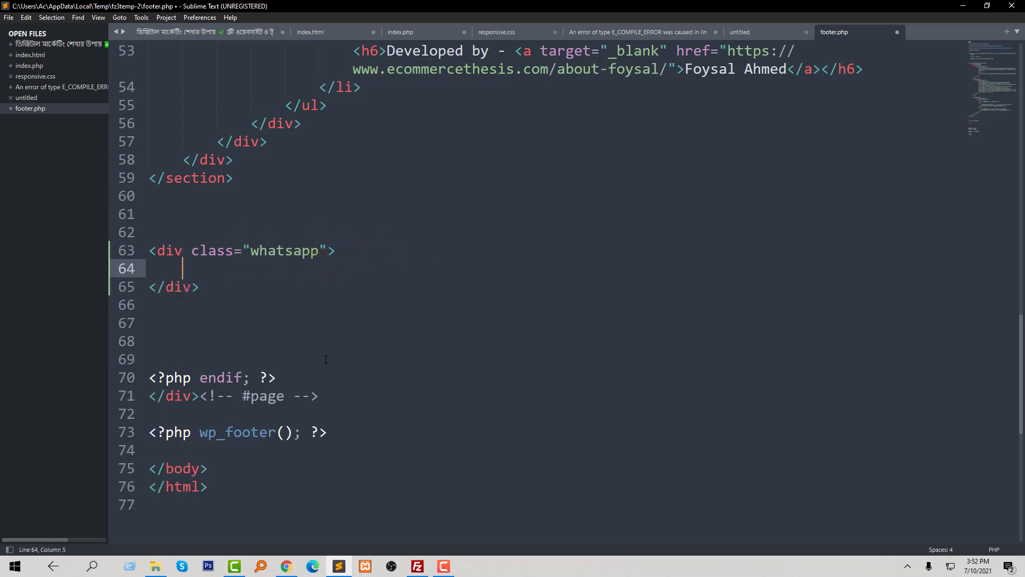
Step: Translate WhatsApp's click-to-chat help page into English in Chrome
left_click(283, 575)
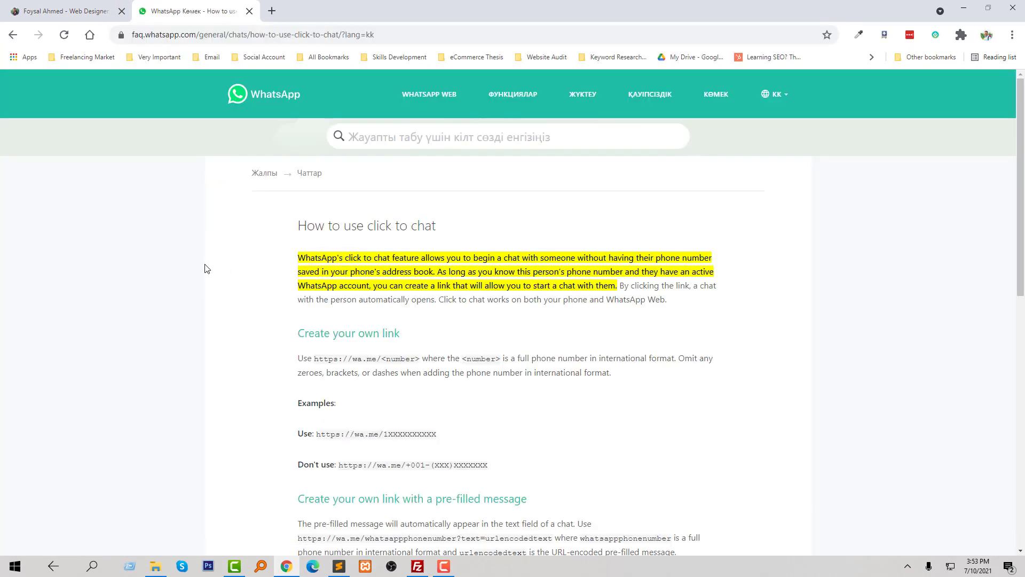
right_click(207, 277)
left_click(325, 392)
scroll(325, 397, "down", 1)
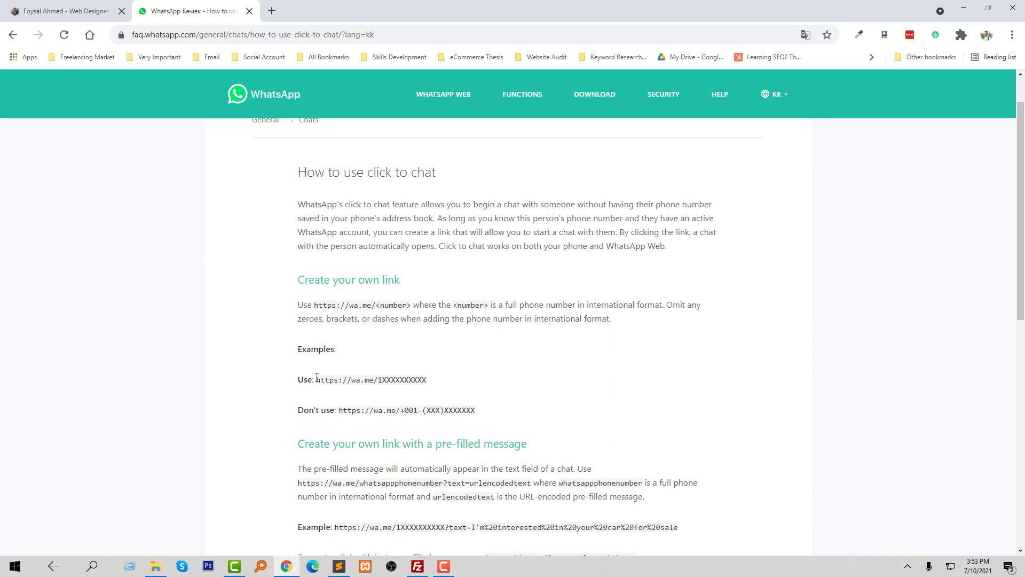
left_click_drag(317, 377, 436, 381)
key("ctrl+c")
right_click(417, 383)
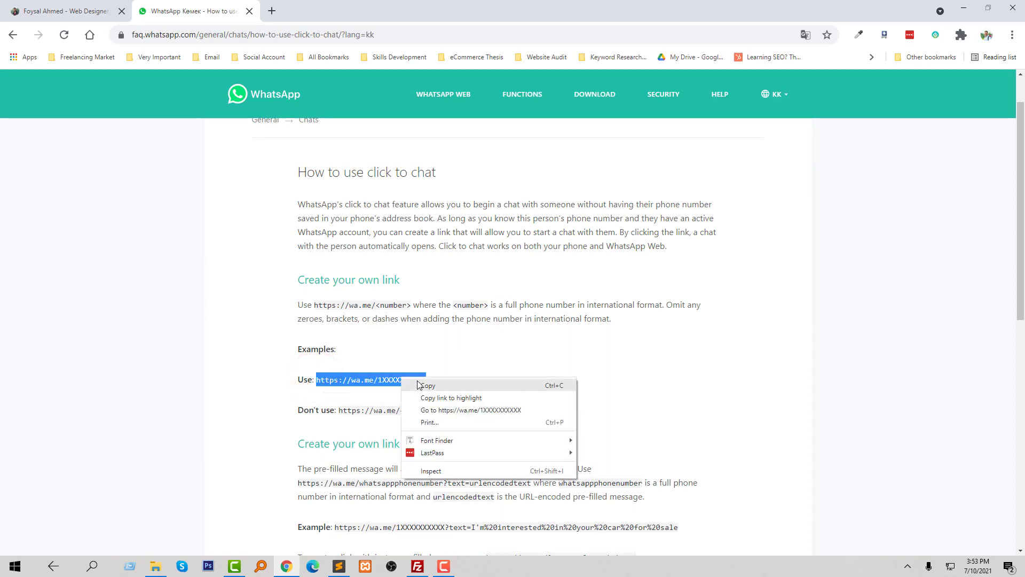
left_click(427, 385)
mouse_move(338, 566)
left_click(345, 570)
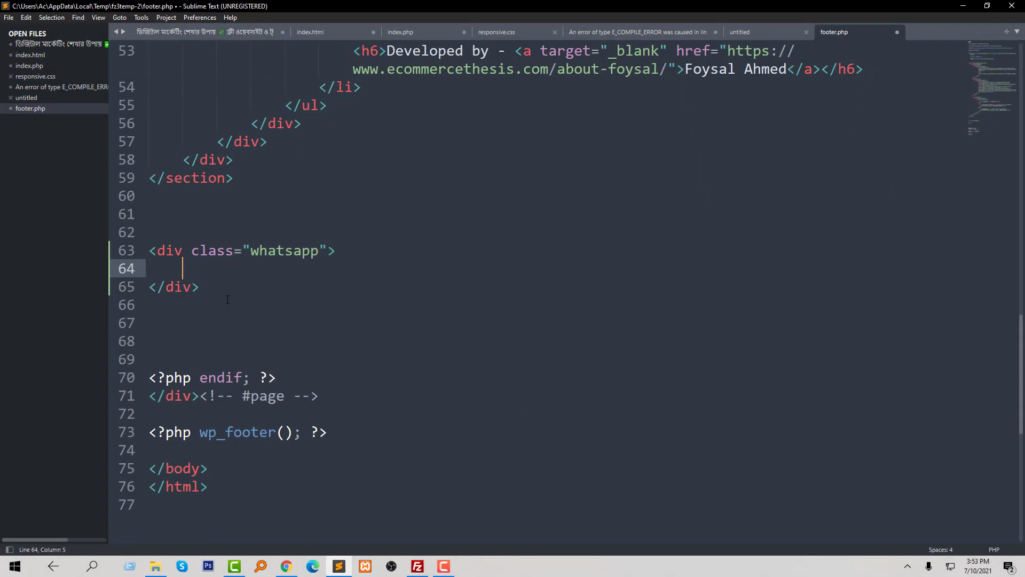
type("<a")
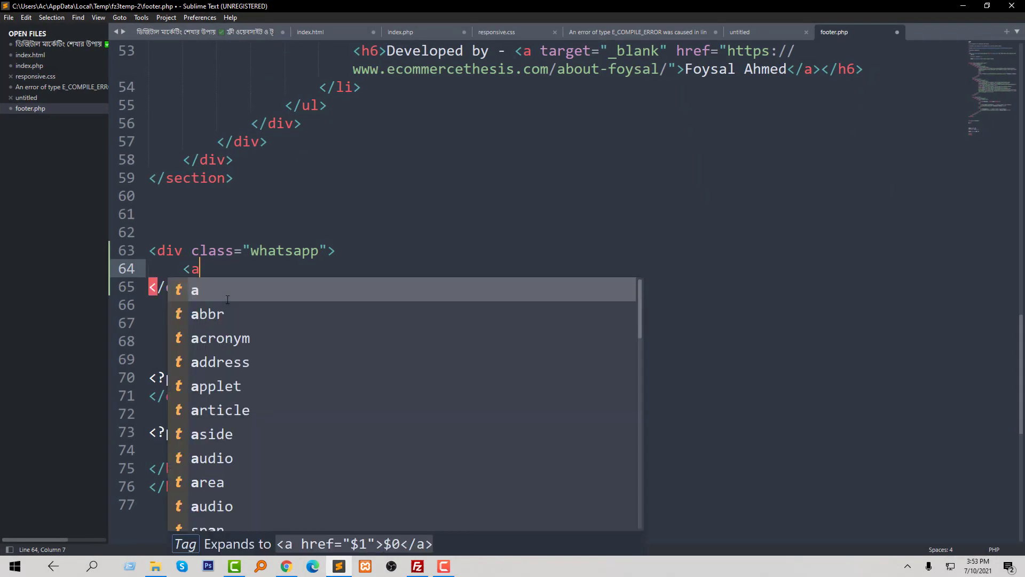
key("Return")
key("ctrl+v")
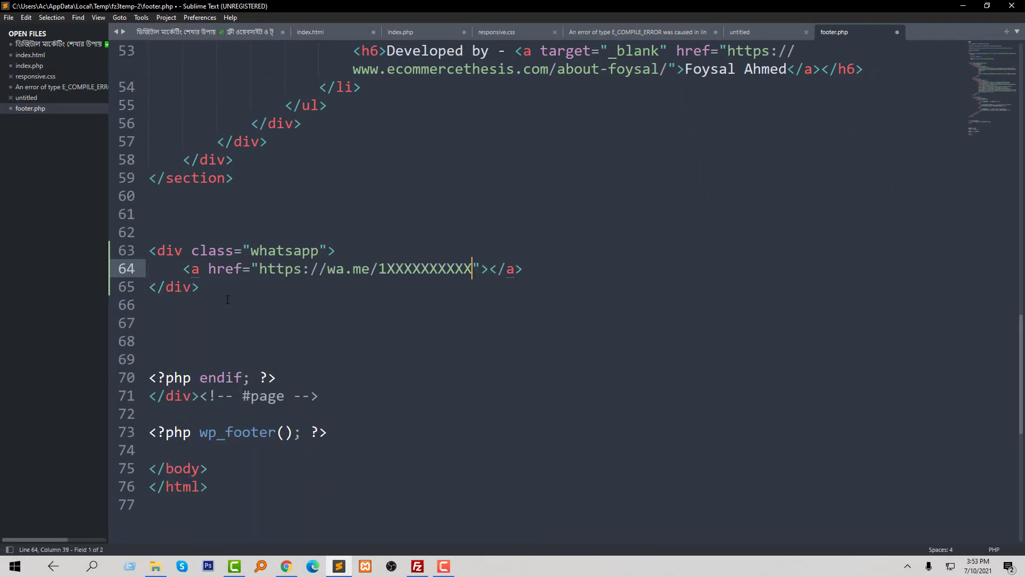
double_click(410, 269)
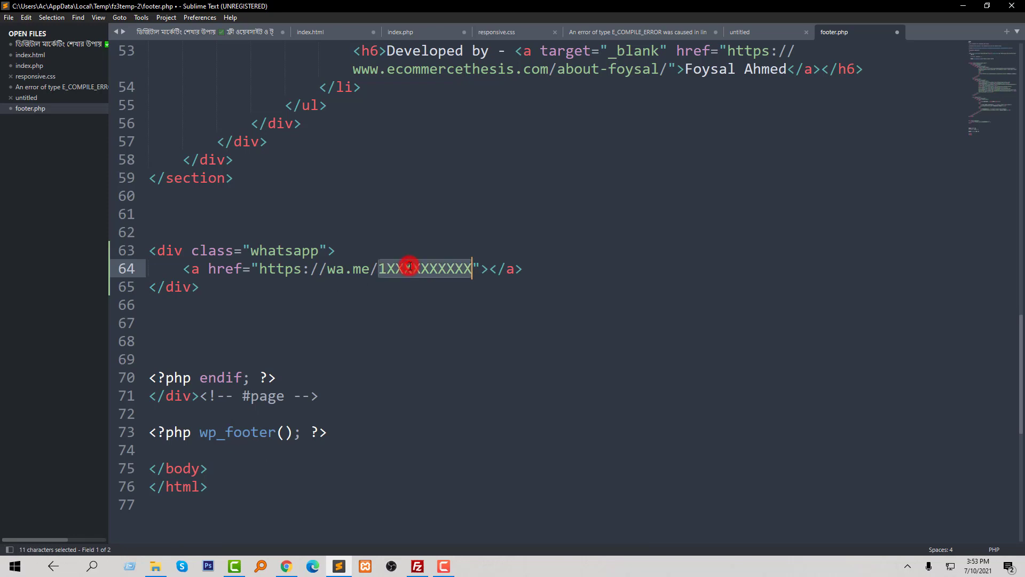
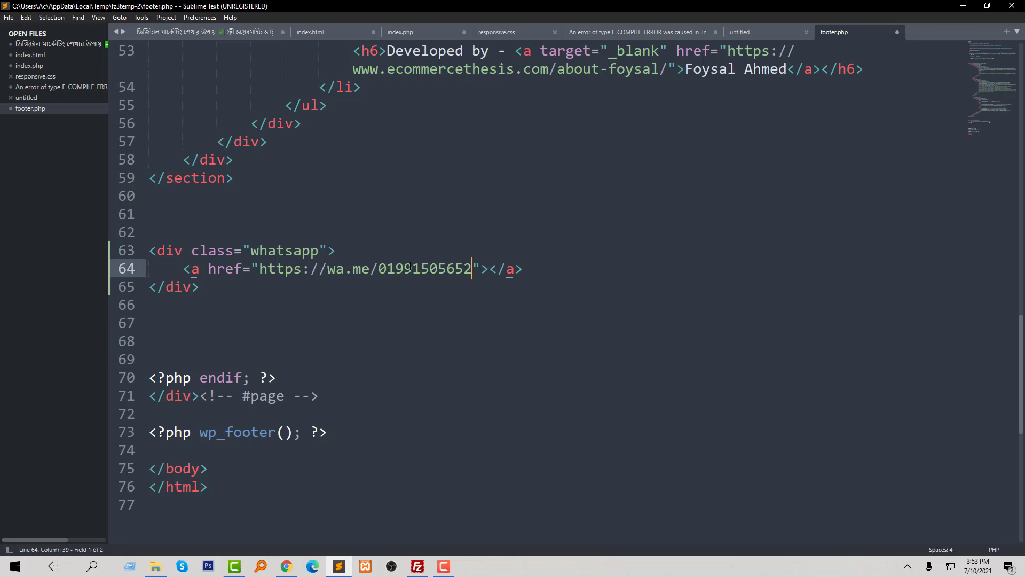
Step: Put an <img> inside the link with the pasted whatsapp.png icon URL as src
left_click(489, 268)
key("Return")
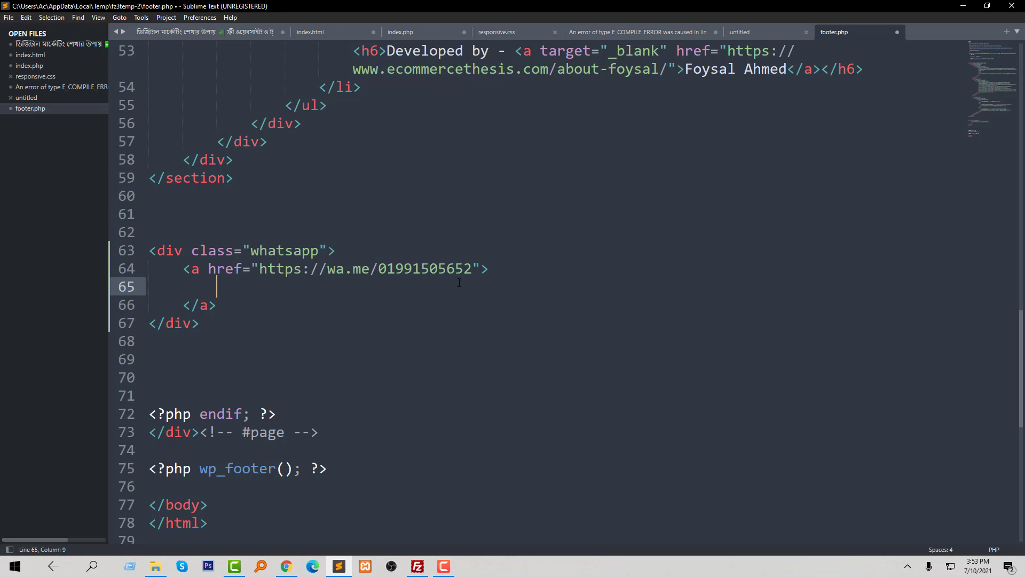
type("<im")
key("Tab")
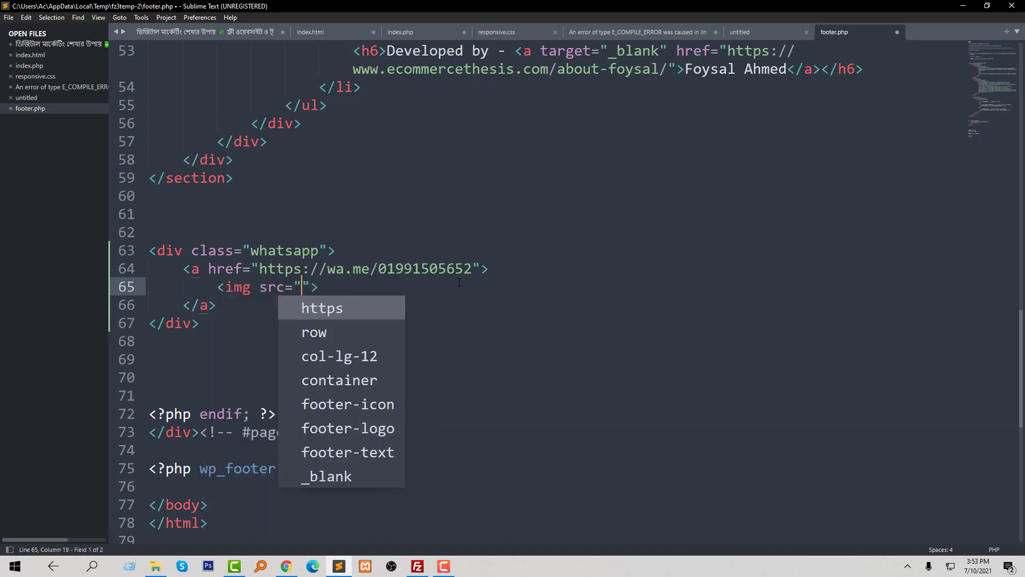
left_click(362, 282)
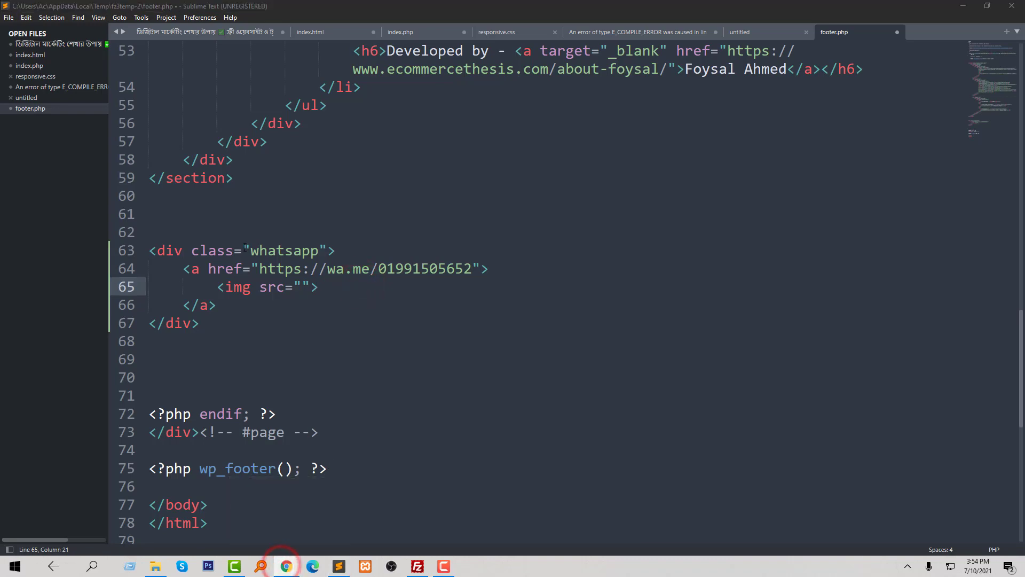
left_click(304, 289)
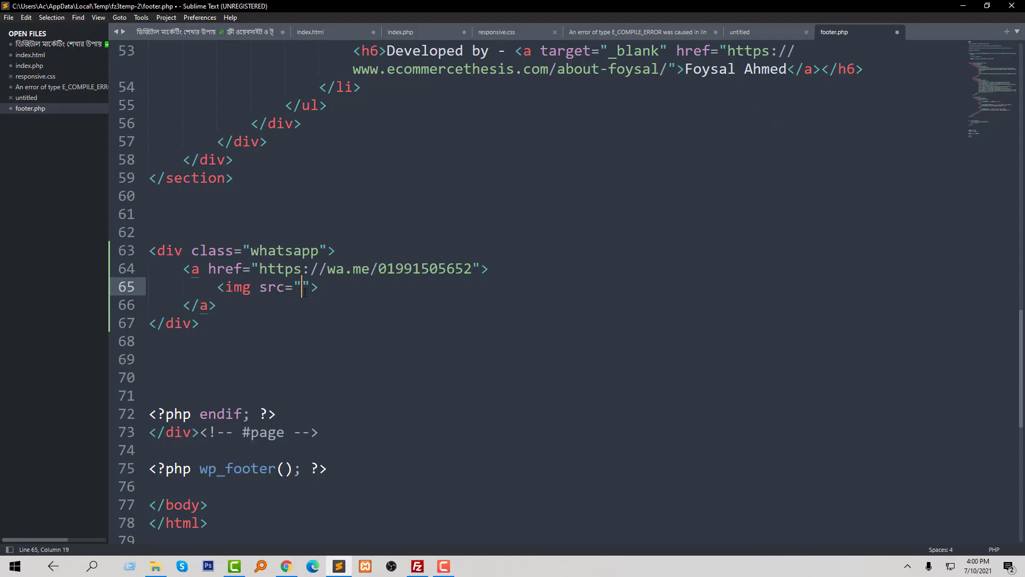
type("https://www.ecommercethesis.com/wp-content/uploads/2021/07/whatsapp.png")
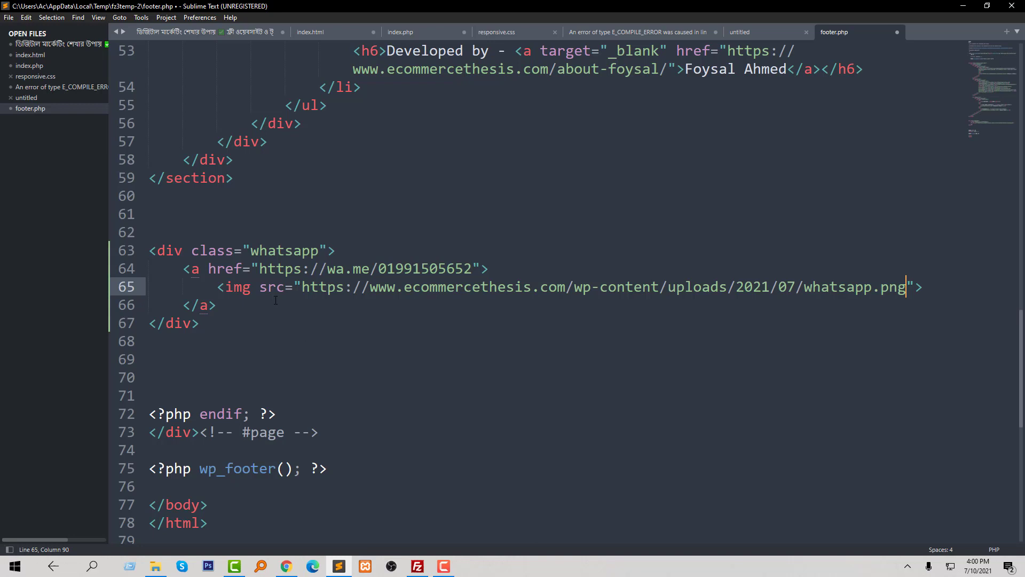
Step: Copy the whatsapp class name and save footer.php
double_click(289, 250)
right_click(288, 250)
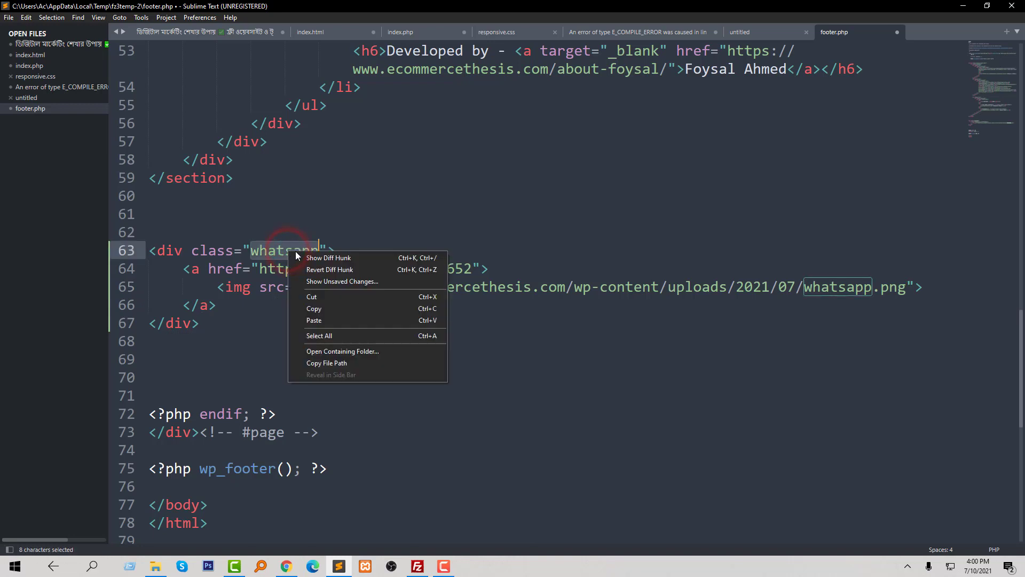
left_click(327, 309)
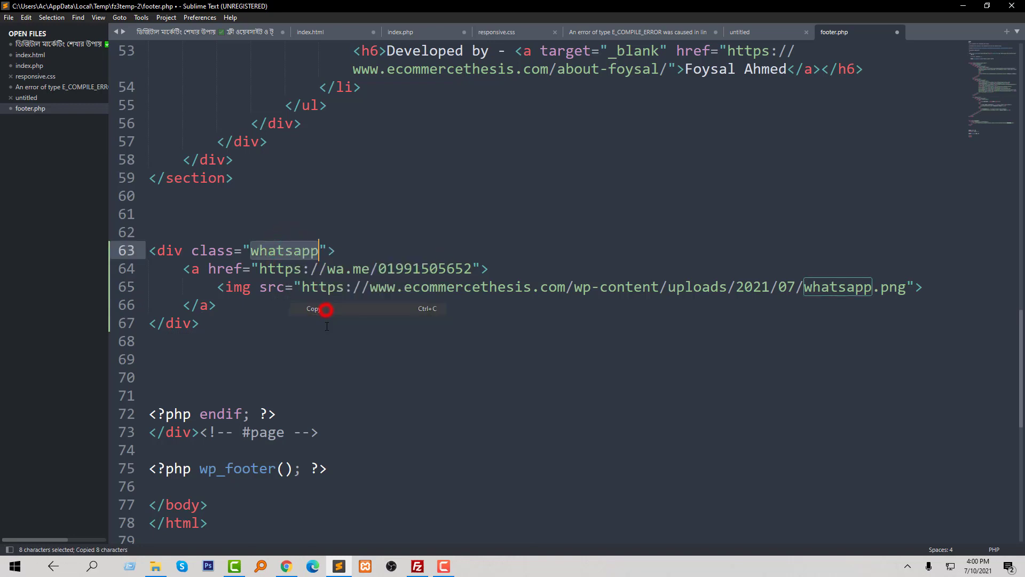
left_click(8, 19)
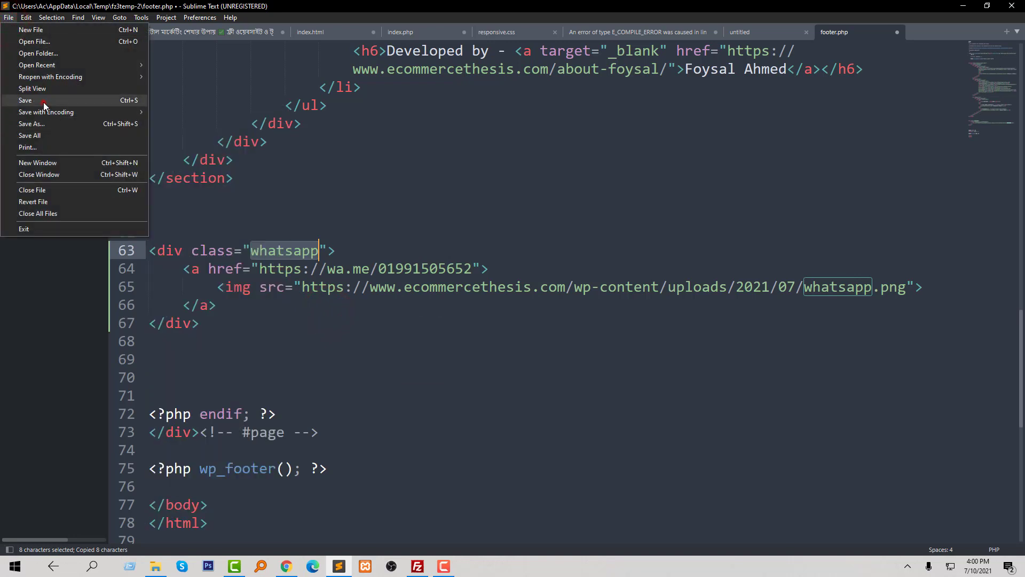
left_click(43, 101)
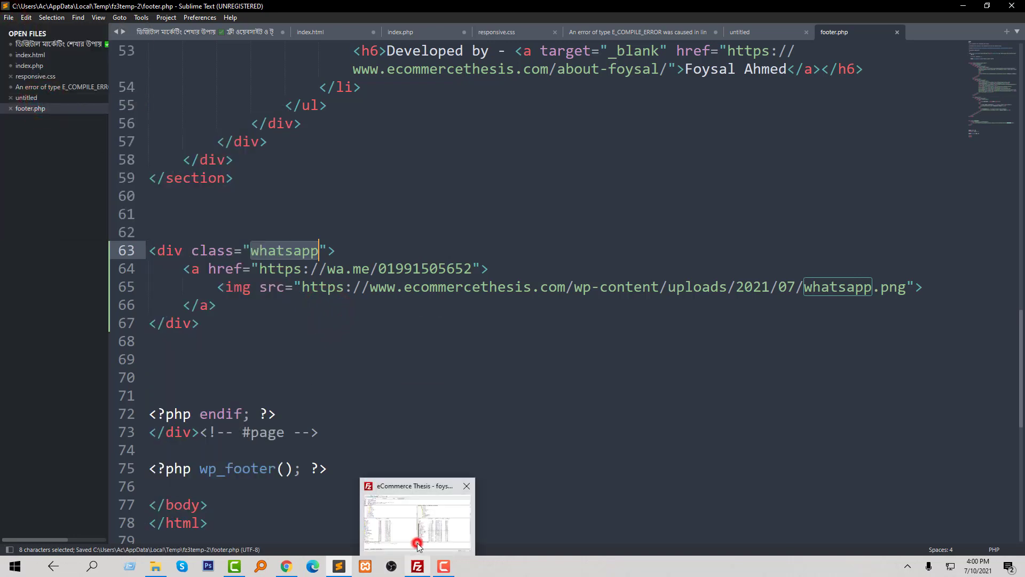
Step: Confirm the footer.php upload in FileZilla, then View/Edit the theme's style.css
left_click(418, 542)
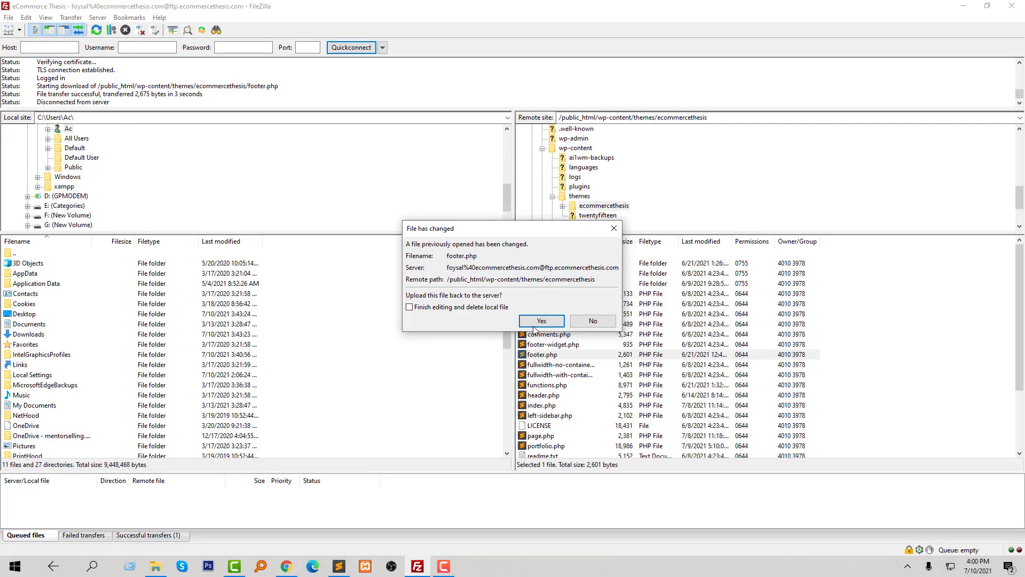
left_click(535, 324)
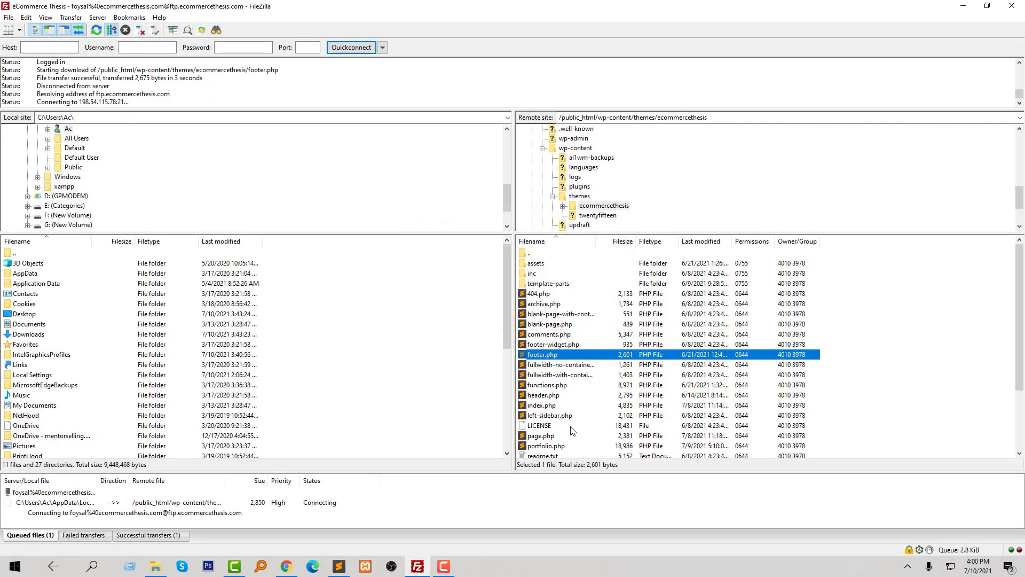
scroll(596, 417, "down", 3)
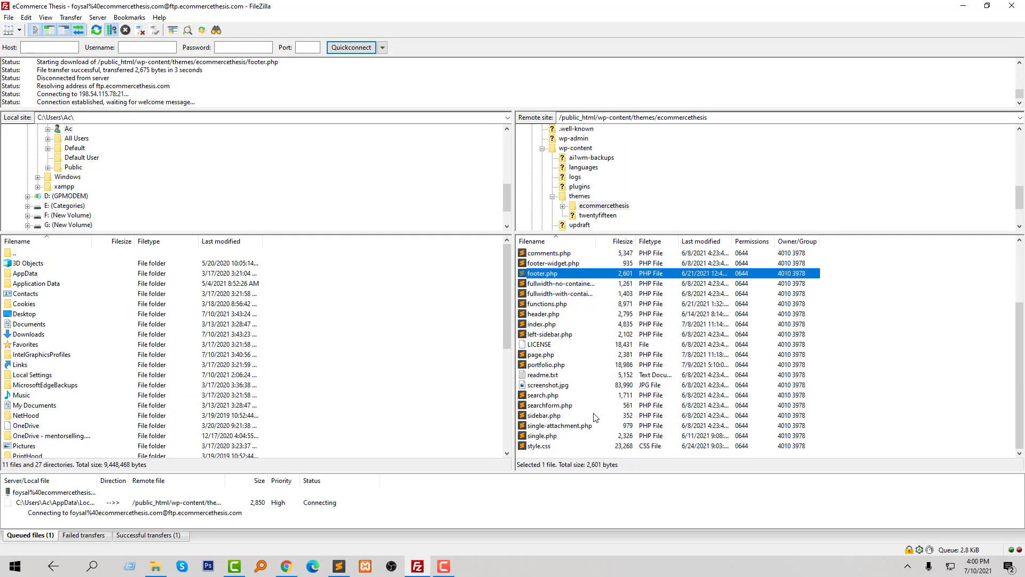
left_click(542, 446)
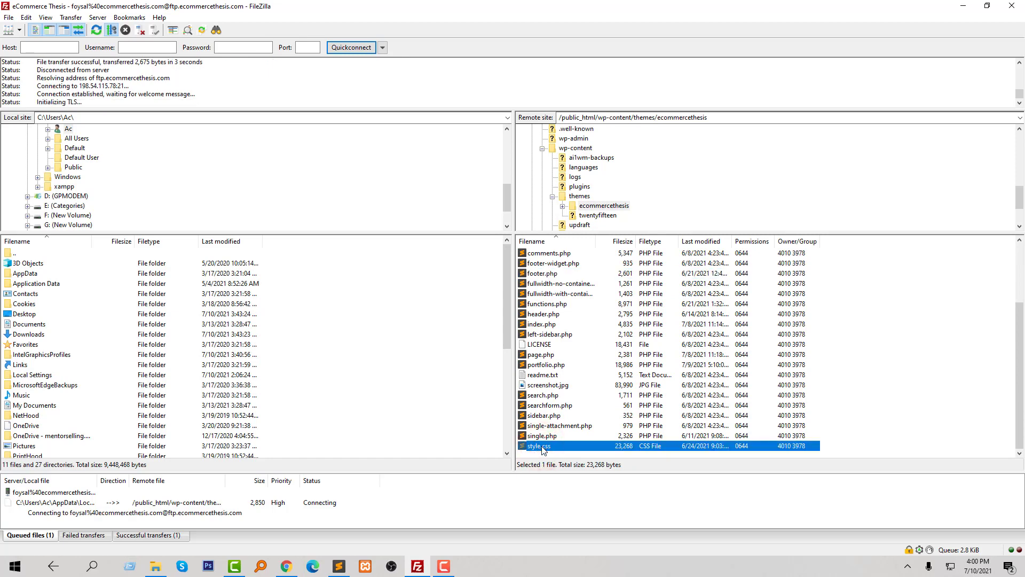
right_click(542, 447)
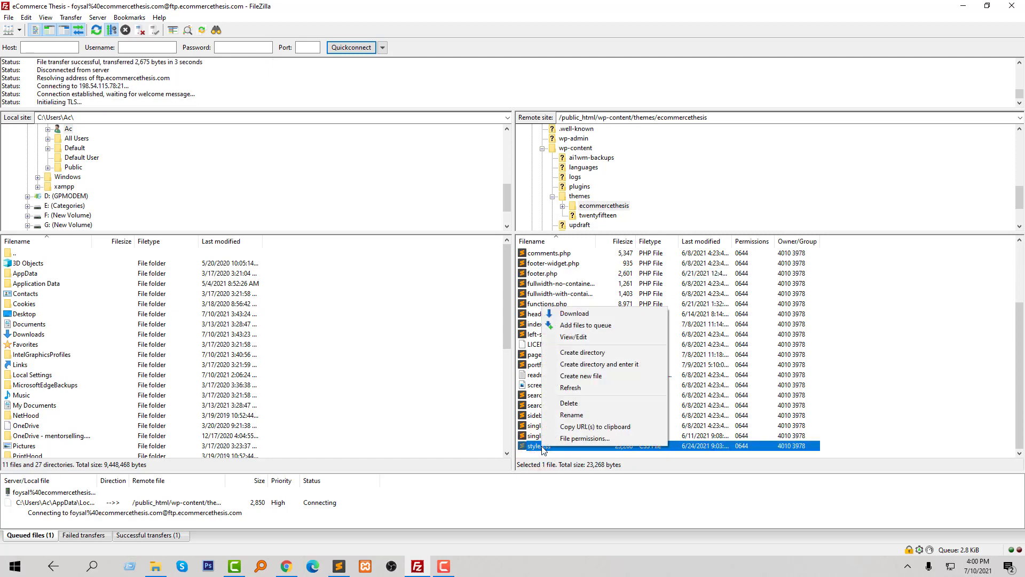
left_click(586, 337)
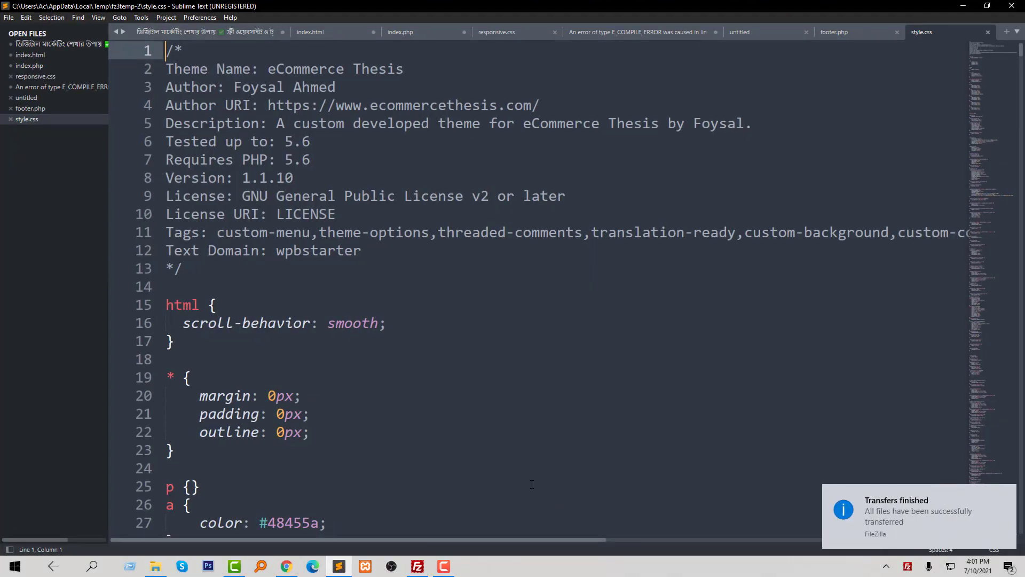
Step: Add the comment heading '/********* Code for Whatsapp ******/' at the end of style.css
left_click_drag(992, 60, 1007, 424)
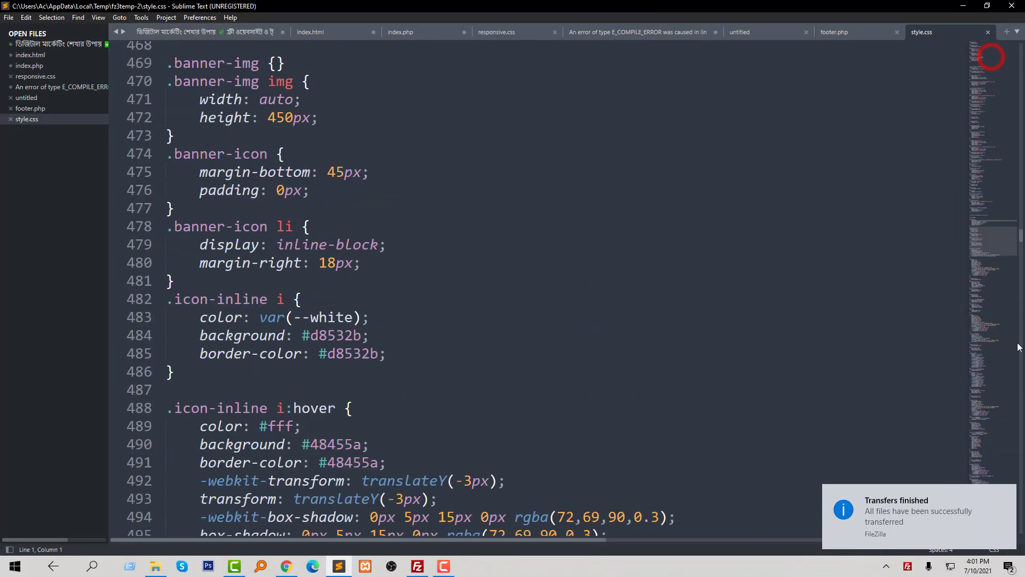
left_click(257, 326)
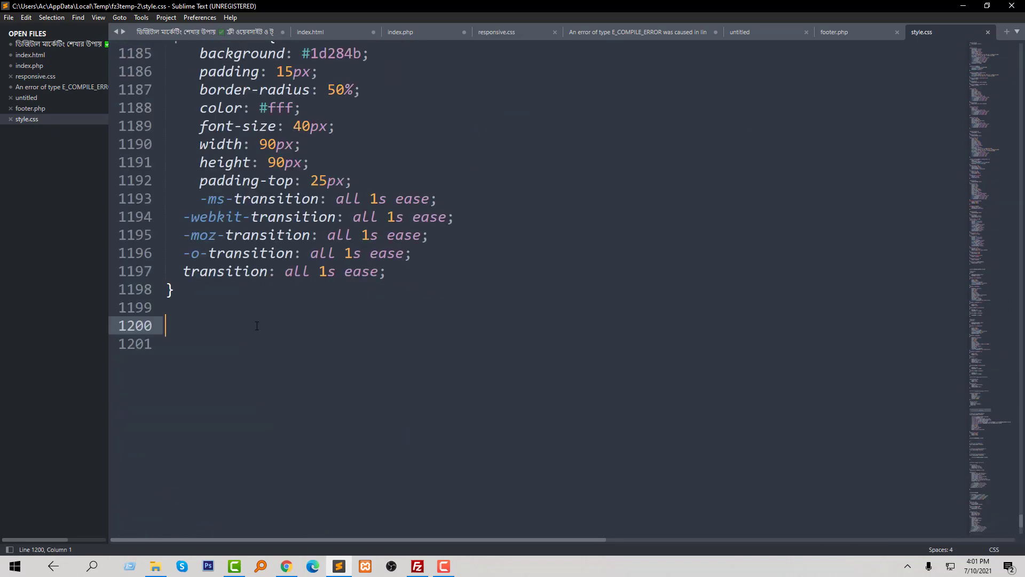
type("/")
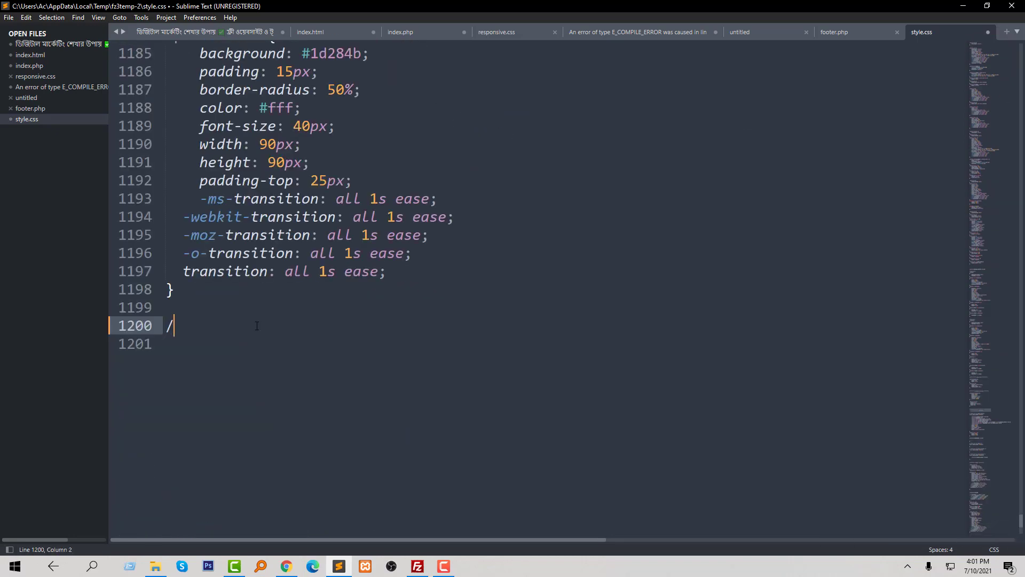
type("****")
type("***** Code ")
type("for ")
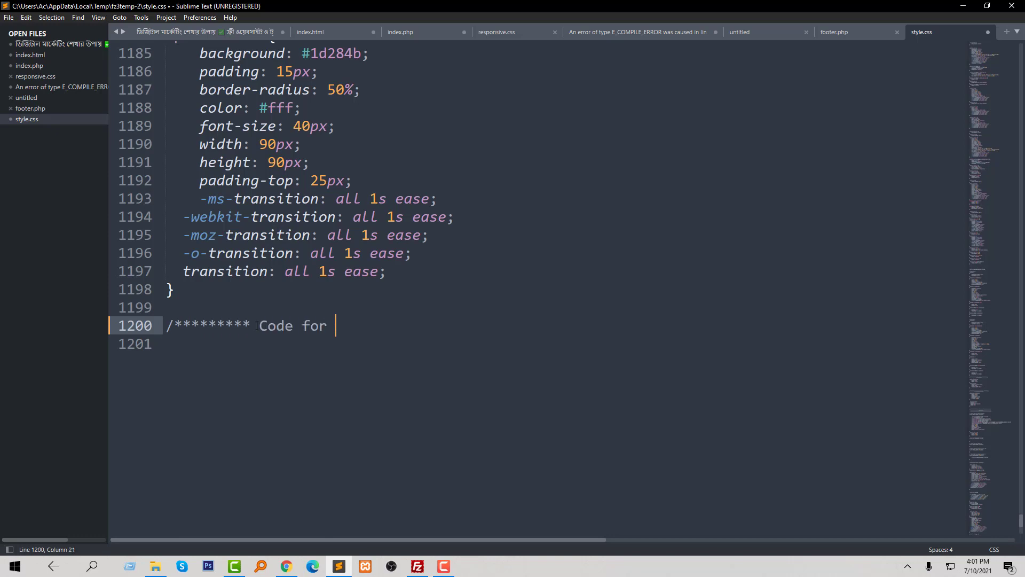
type("whatsapp")
key("BackSpace")
type("W")
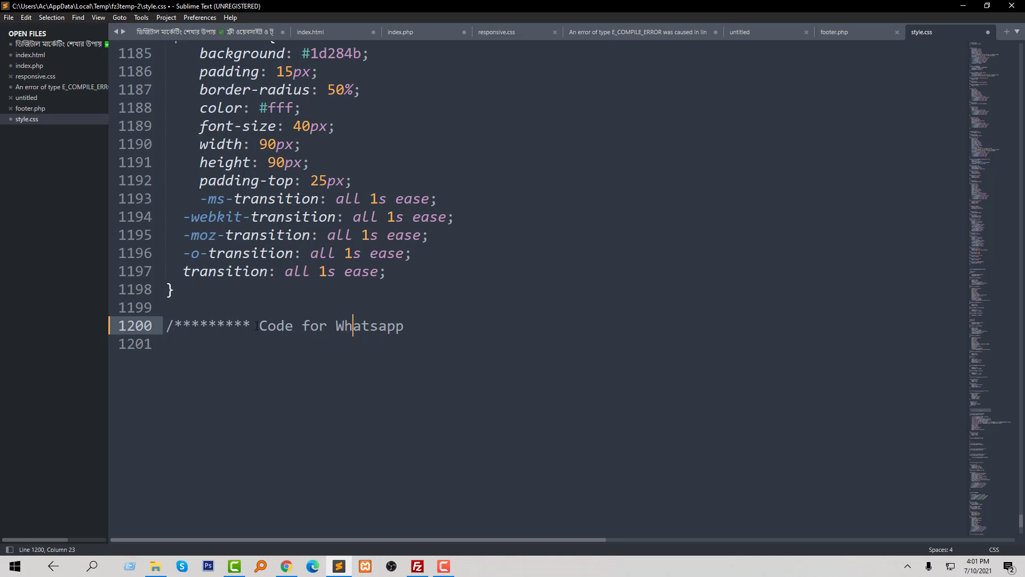
key("Return")
key("BackSpace")
type("******")
type("/")
key("Return")
key("Return")
type(".")
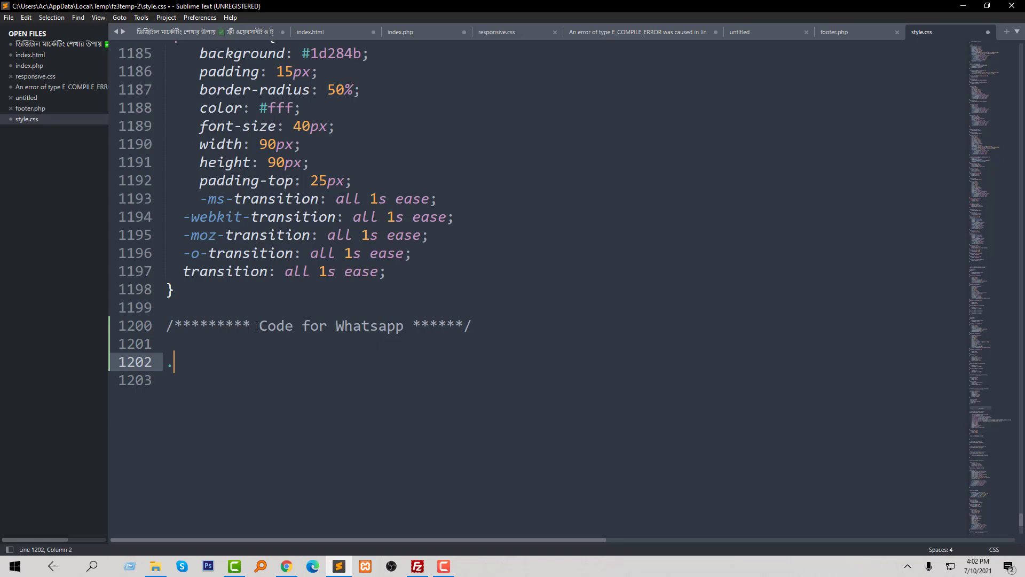
Step: Add an empty .whatsapp{} rule, save style.css and confirm its upload in FileZilla
type("whatsapp{")
key("ctrl+s")
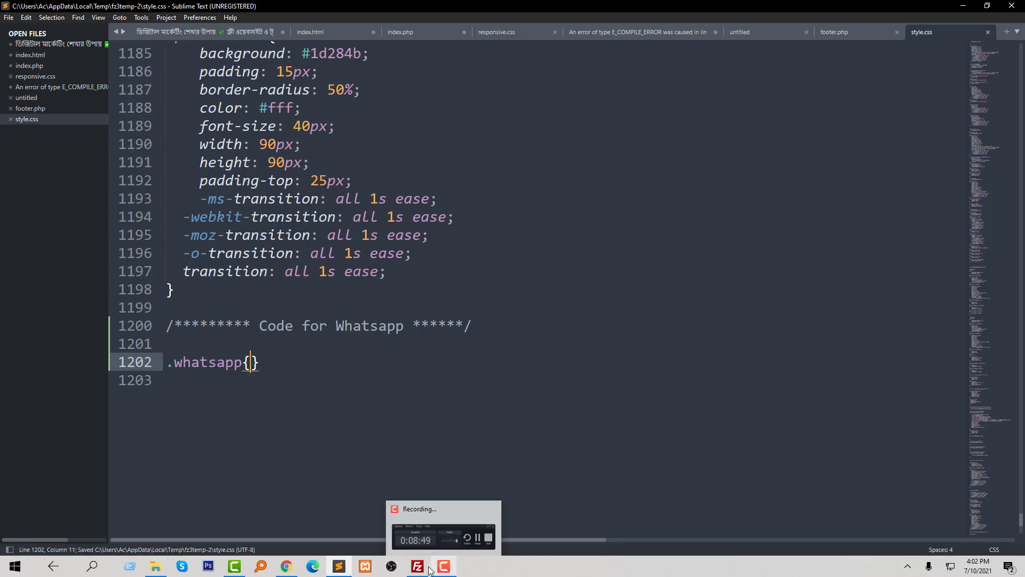
left_click(15, 22)
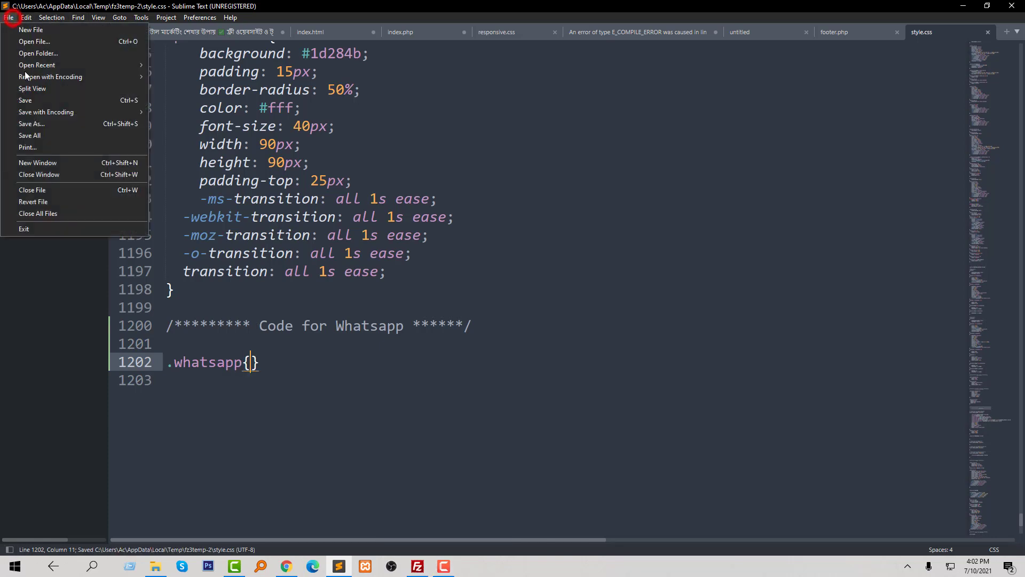
left_click(38, 107)
left_click(444, 566)
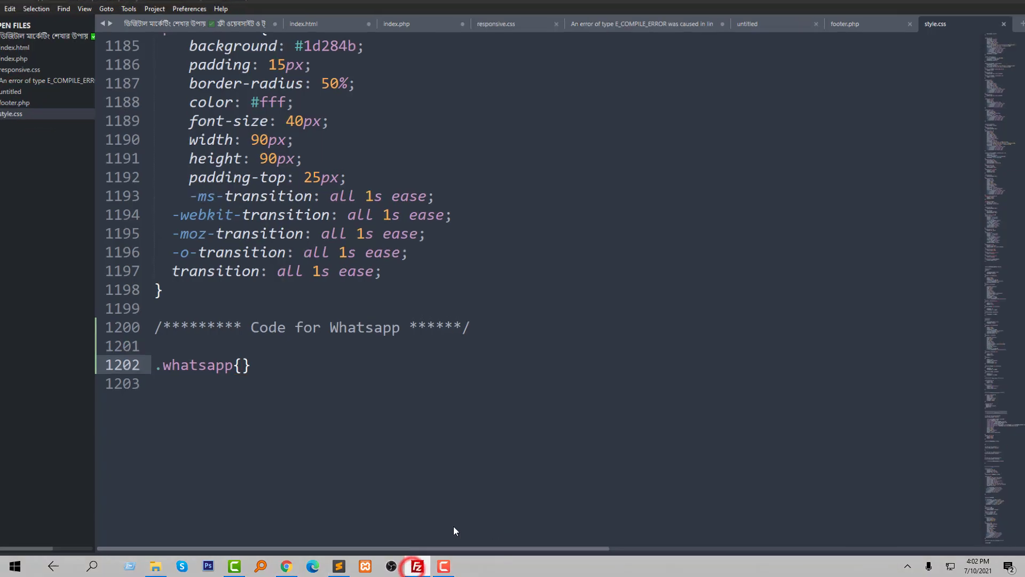
left_click(543, 321)
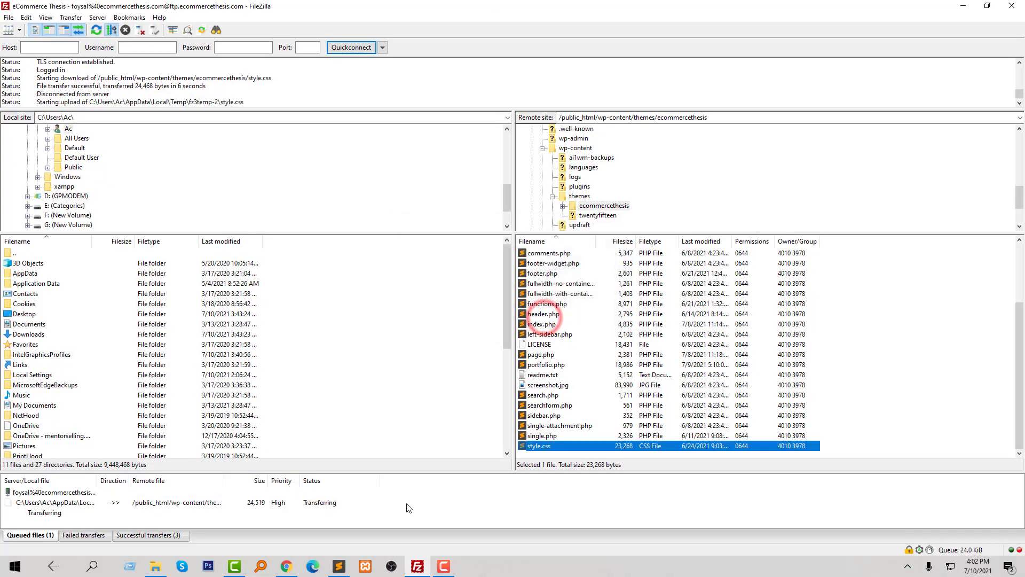
Step: Reload the site's About page tab in Chrome with F5 and right-click the footer area
left_click(287, 568)
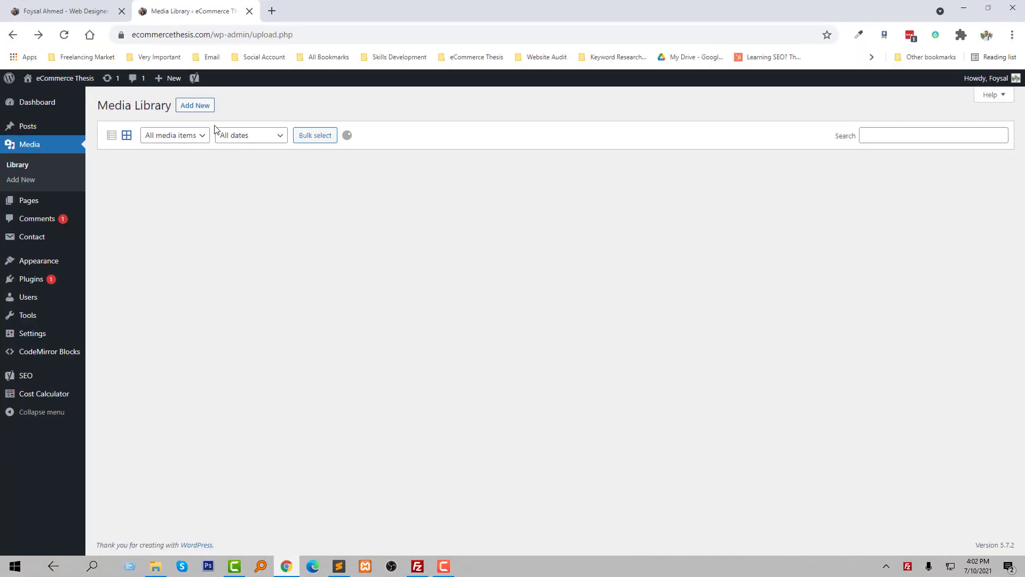
left_click(73, 8)
left_click_drag(121, 12, 193, 10)
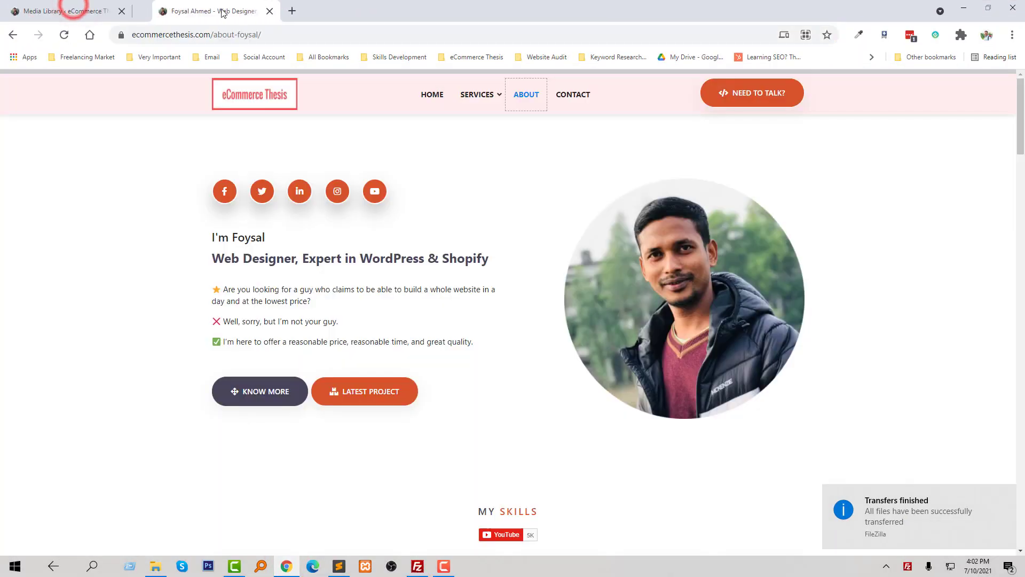
key("F5")
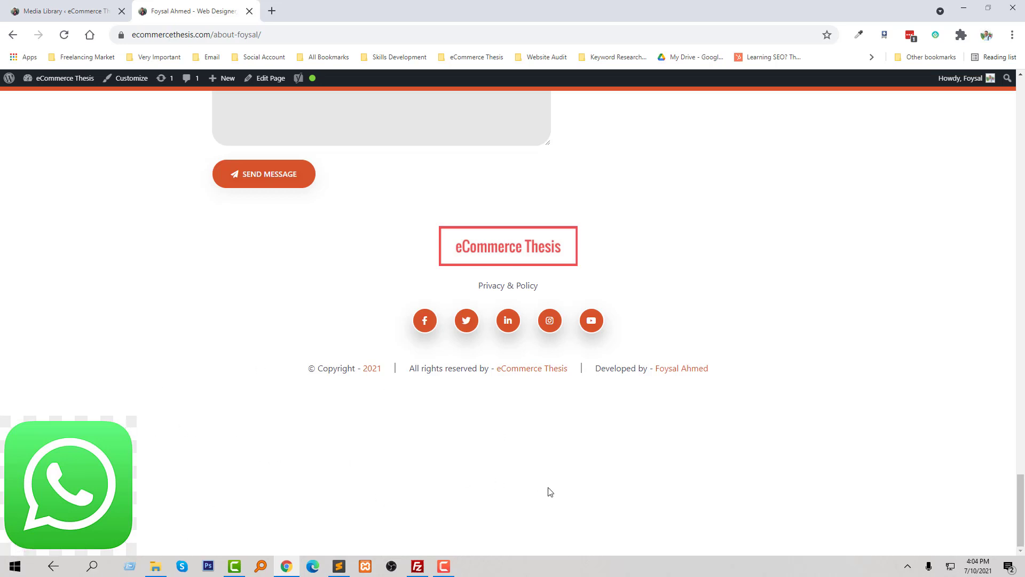
right_click(373, 465)
Step: Open DevTools and select the whatsapp div holding the WhatsApp image
left_click(402, 453)
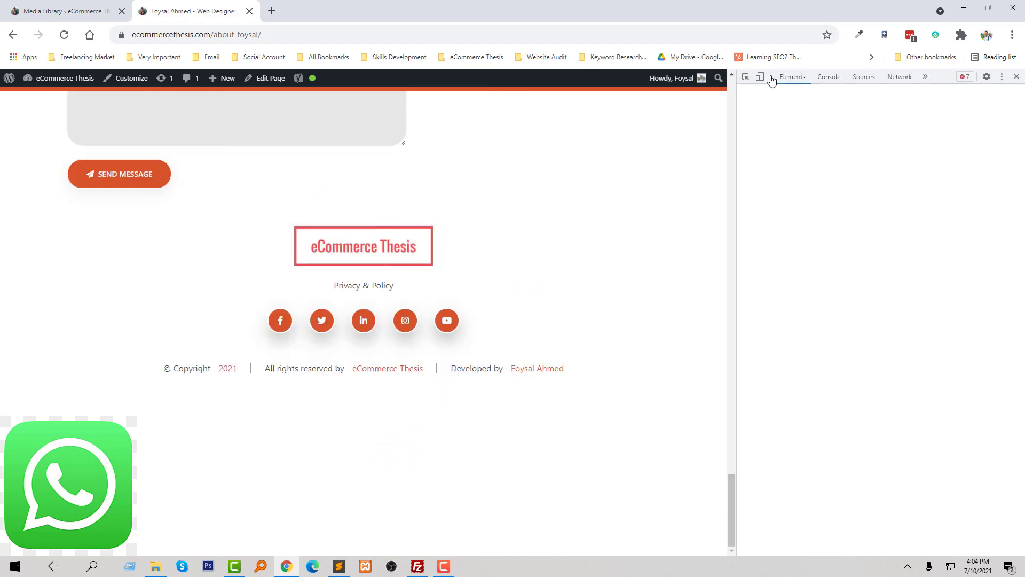
left_click(746, 77)
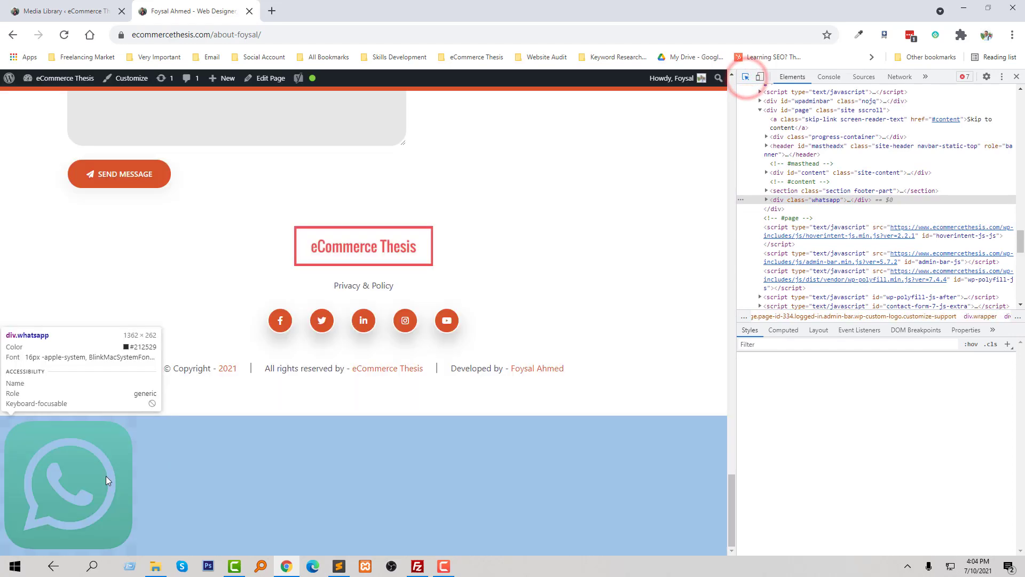
left_click(106, 477)
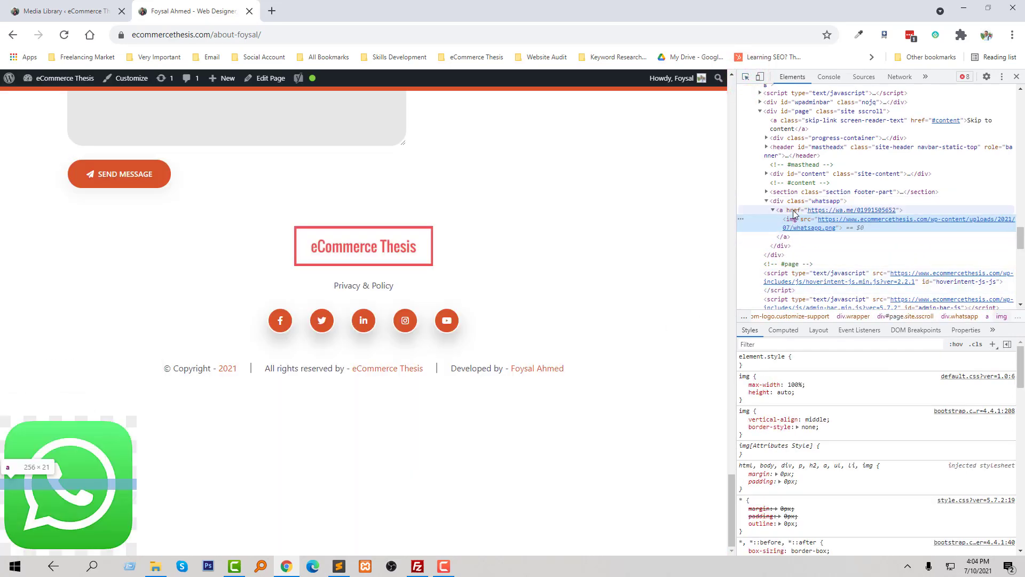
left_click(786, 202)
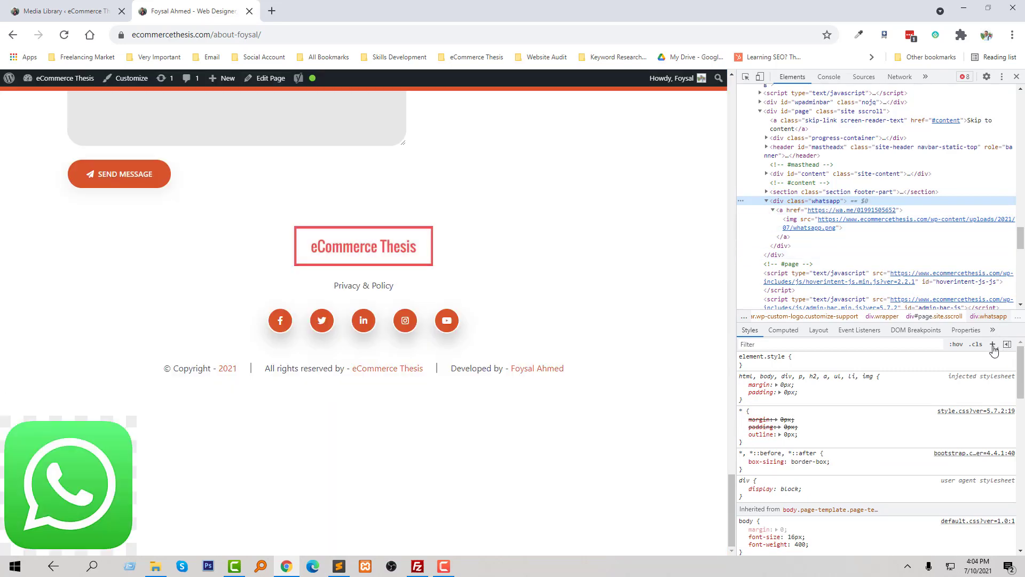
Step: Create a .whatsapp rule with position fixed, bottom 0 and right 0
left_click(994, 344)
left_click(812, 382)
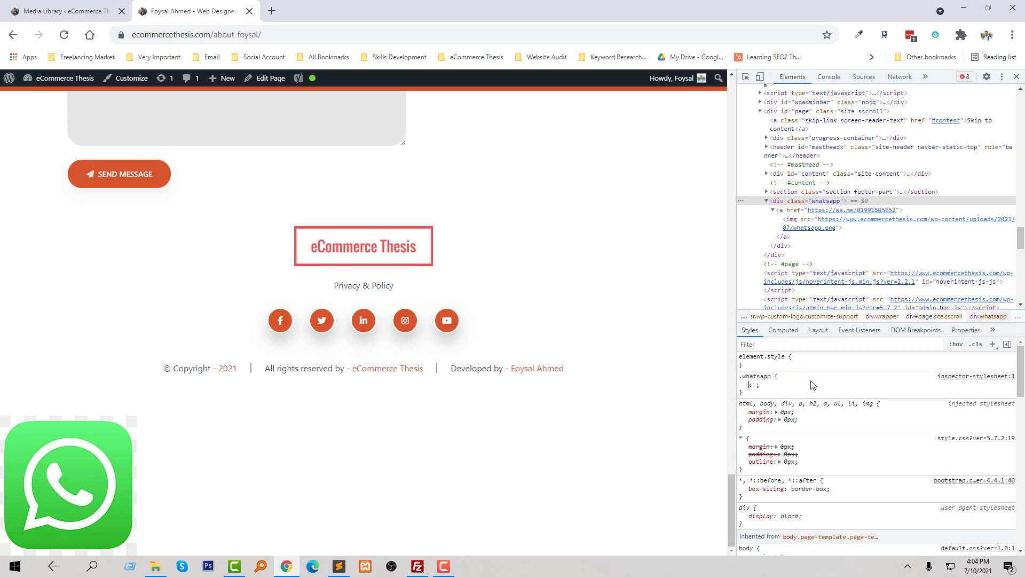
type("po")
key("Tab")
type("f")
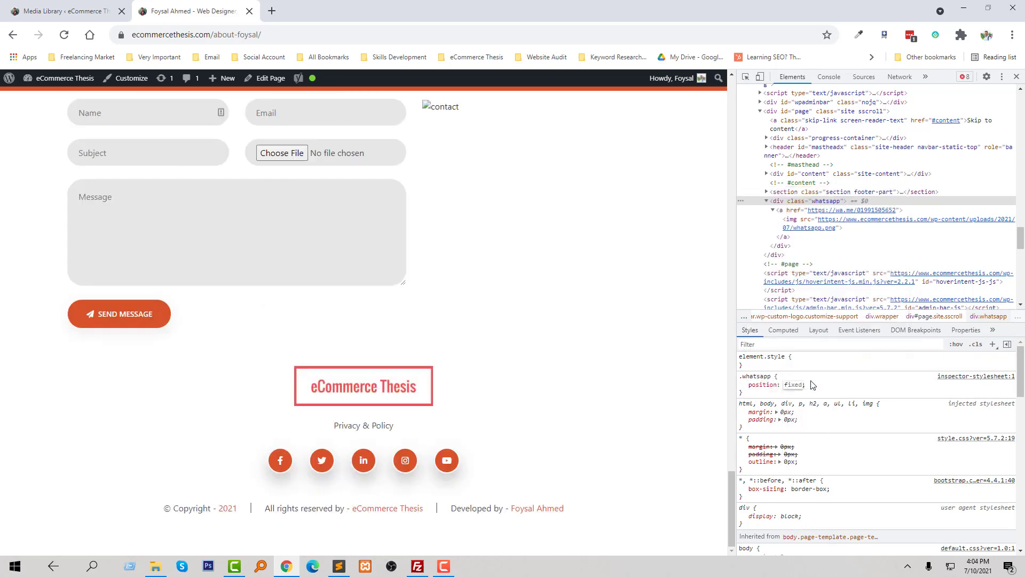
key("Return")
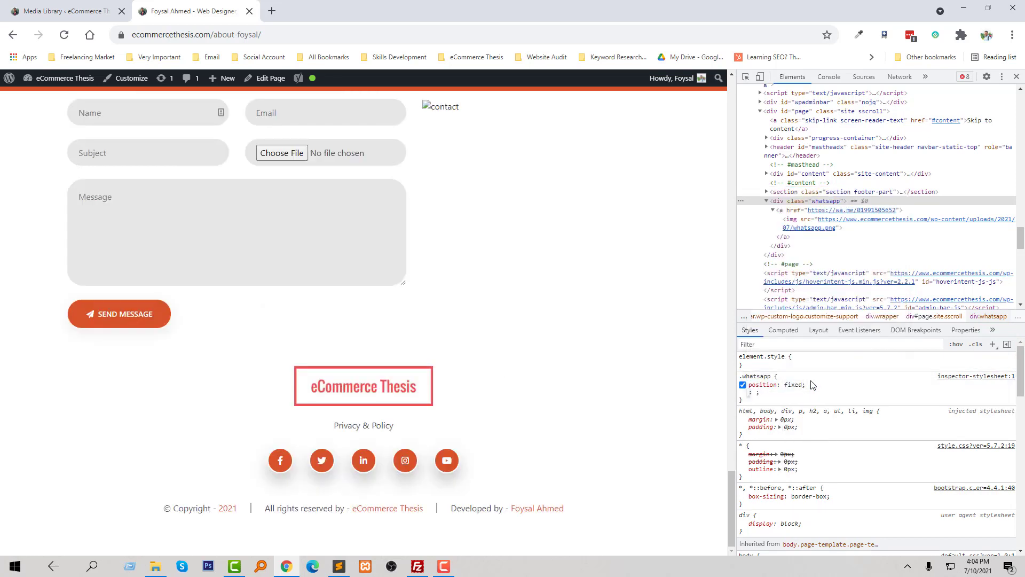
type("bottom:")
key("Tab")
type("0")
key("Return")
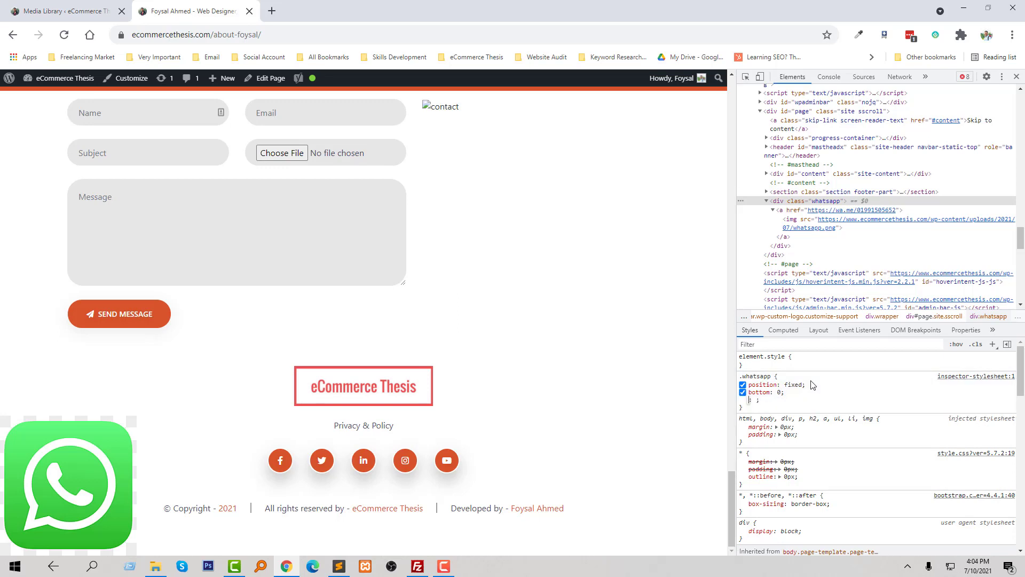
type("right:")
key("Tab")
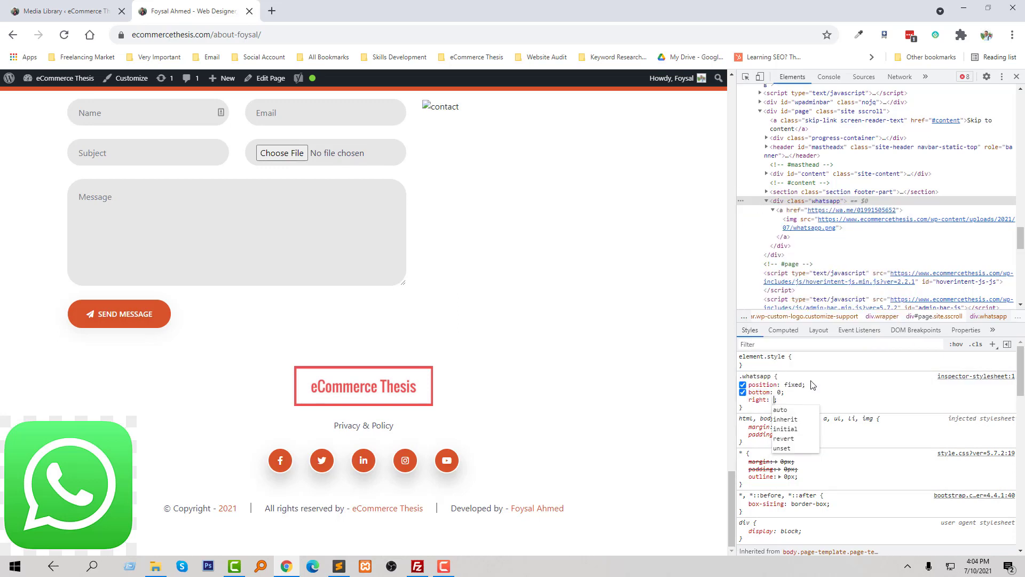
type("0")
key("Return")
Step: Give the .whatsapp rule width 150px, height 150px and margin 15px
type("w")
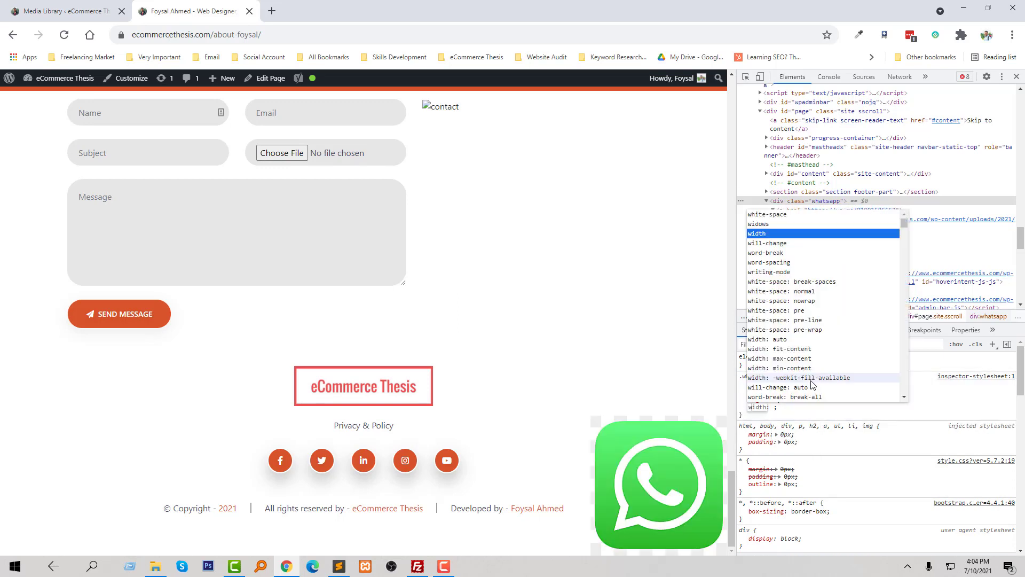
key("Tab")
type("150p")
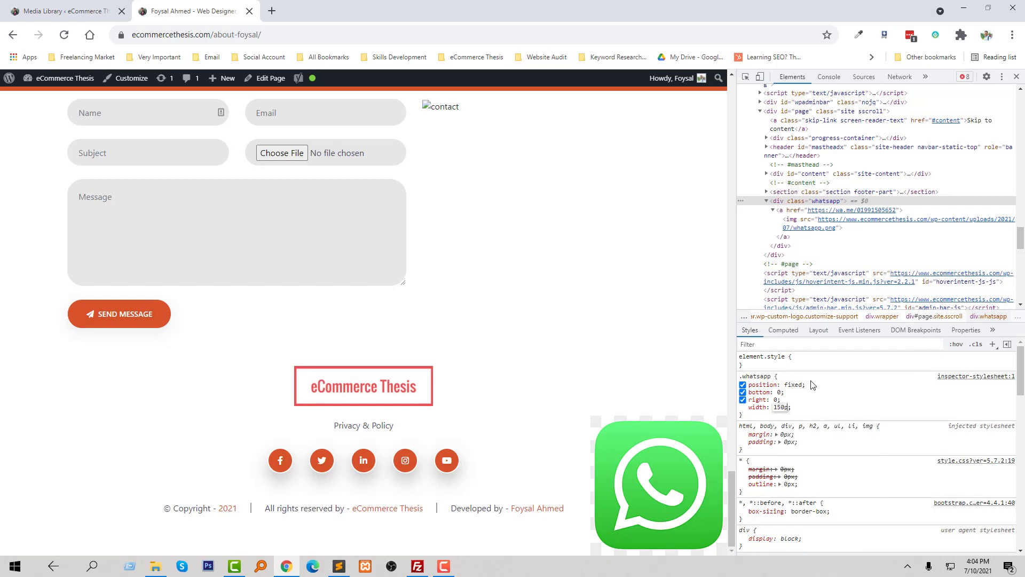
type("x")
key("Return")
type("h")
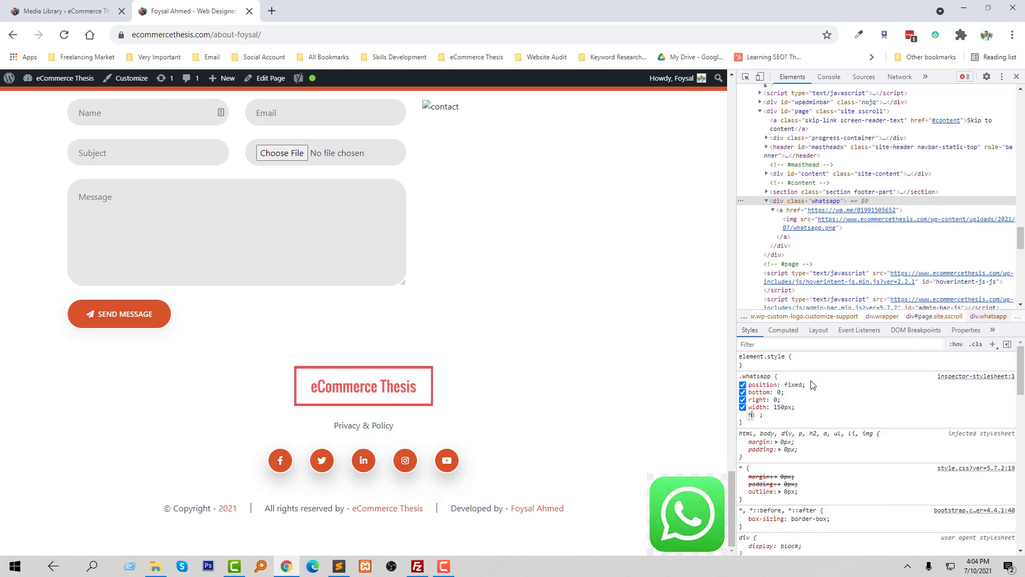
key("Tab")
type("150p")
type("x")
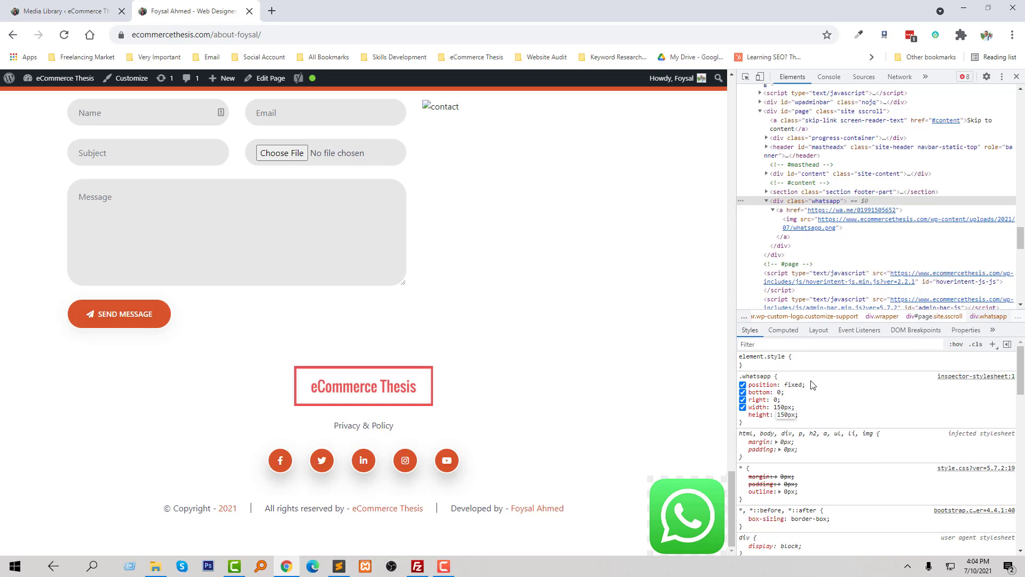
key("Return")
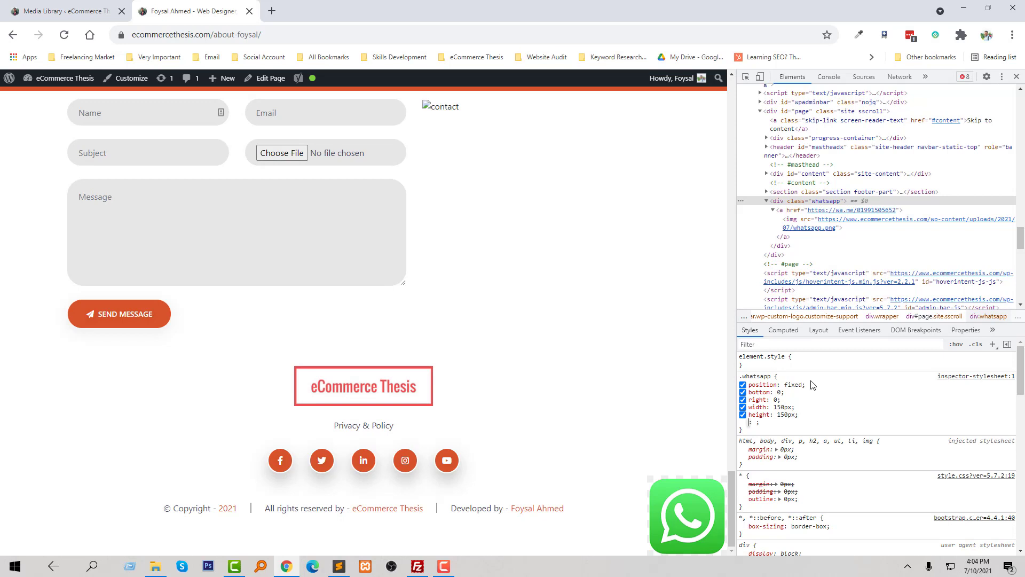
type("m")
key("Tab")
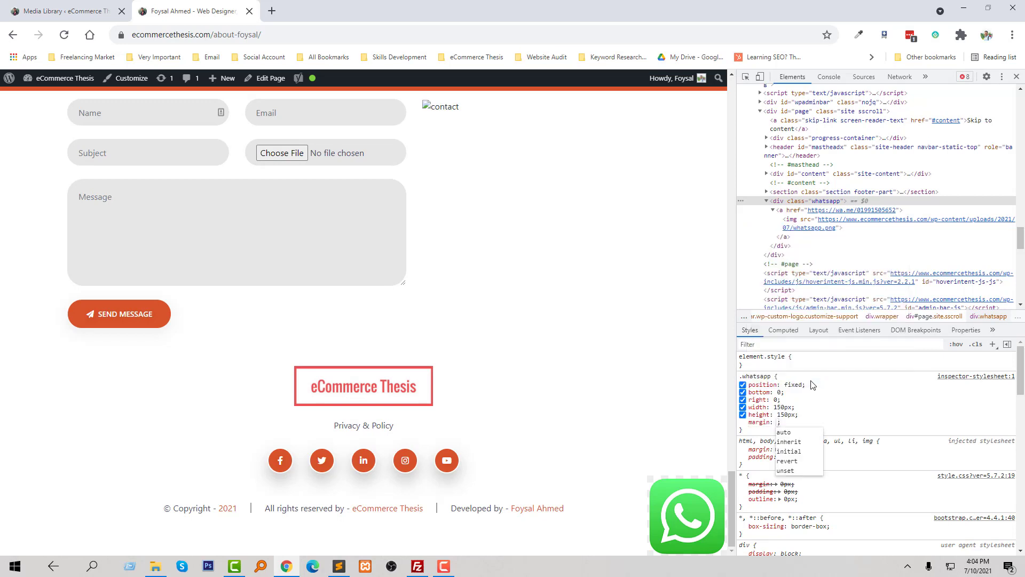
type("15px")
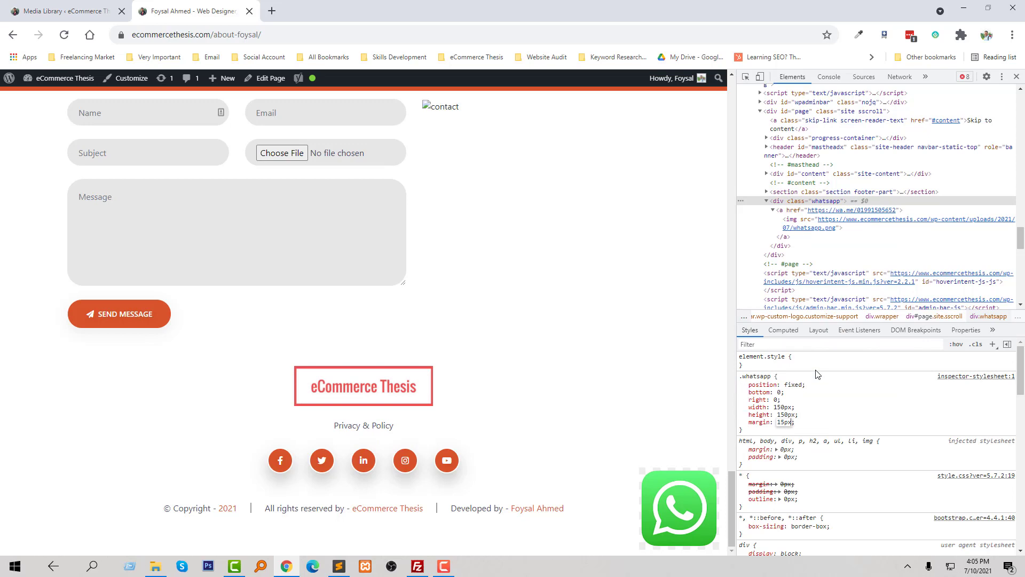
Step: Reduce the .whatsapp height and width from 150px to 100px
left_click(783, 415)
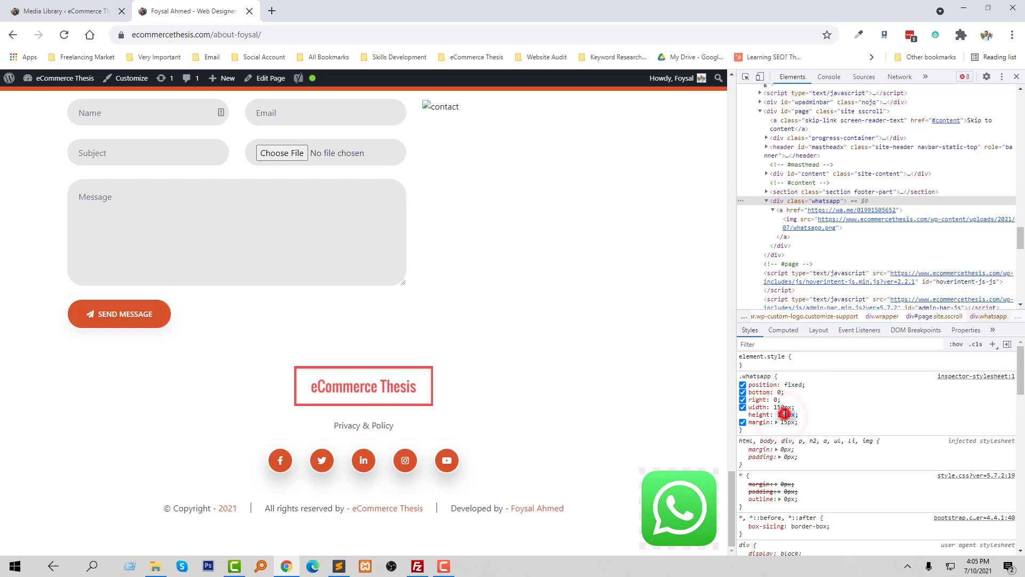
type("10")
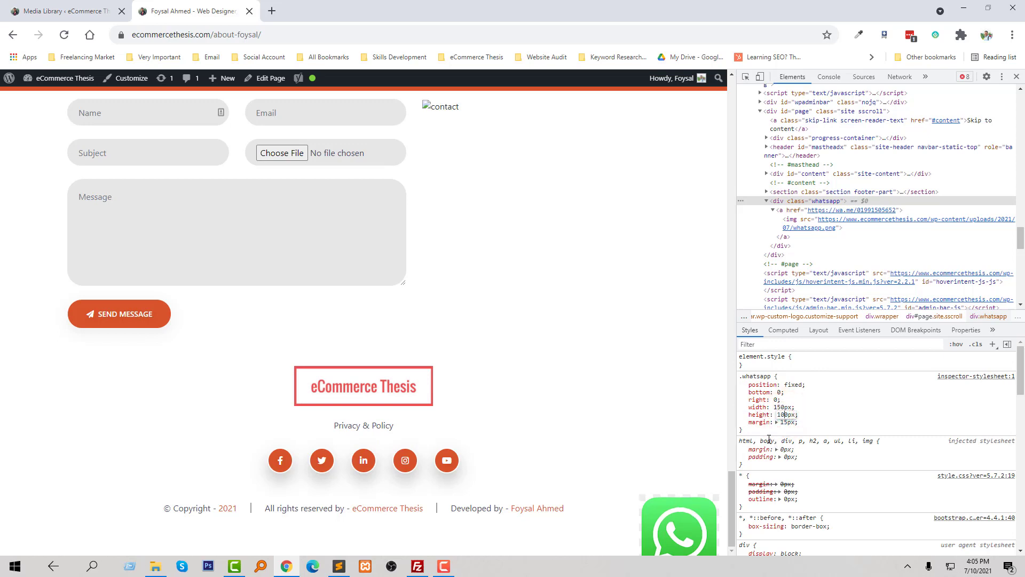
left_click(781, 407)
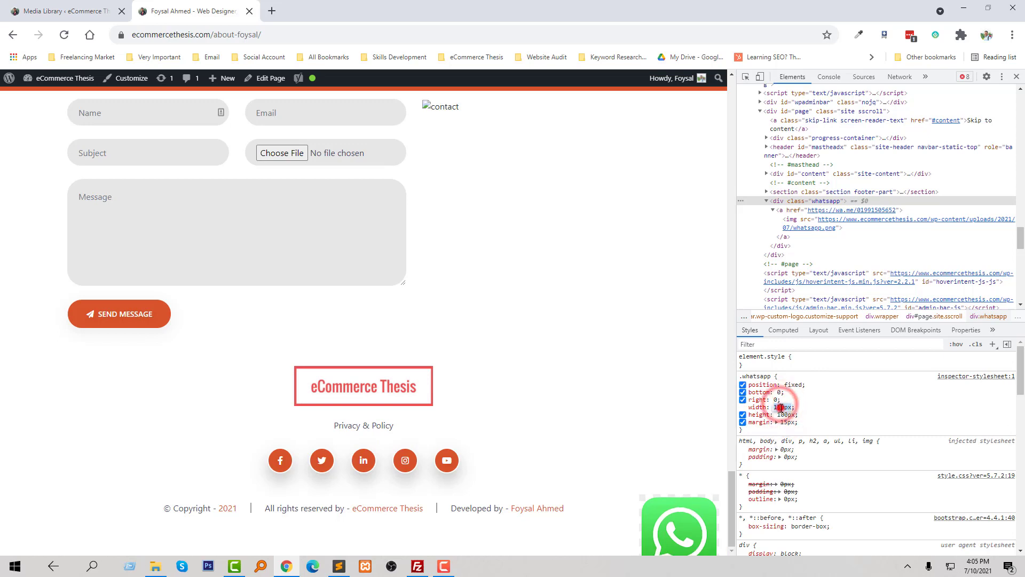
type("10")
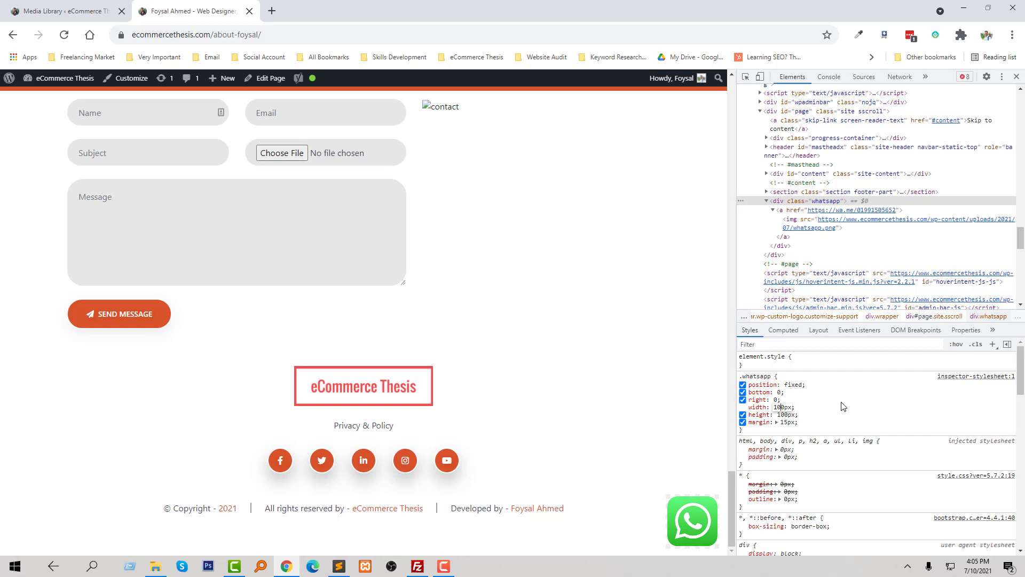
left_click(843, 407)
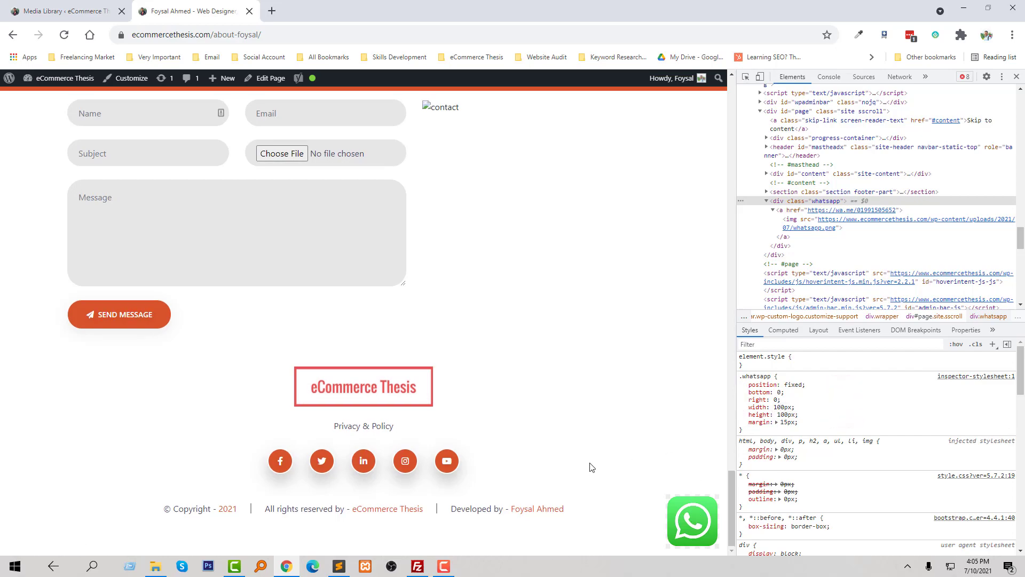
Step: Scroll the page up and down to confirm the WhatsApp icon stays pinned
scroll(602, 357, "up", 5)
scroll(602, 357, "up", 5)
scroll(602, 358, "up", 5)
scroll(604, 357, "up", 5)
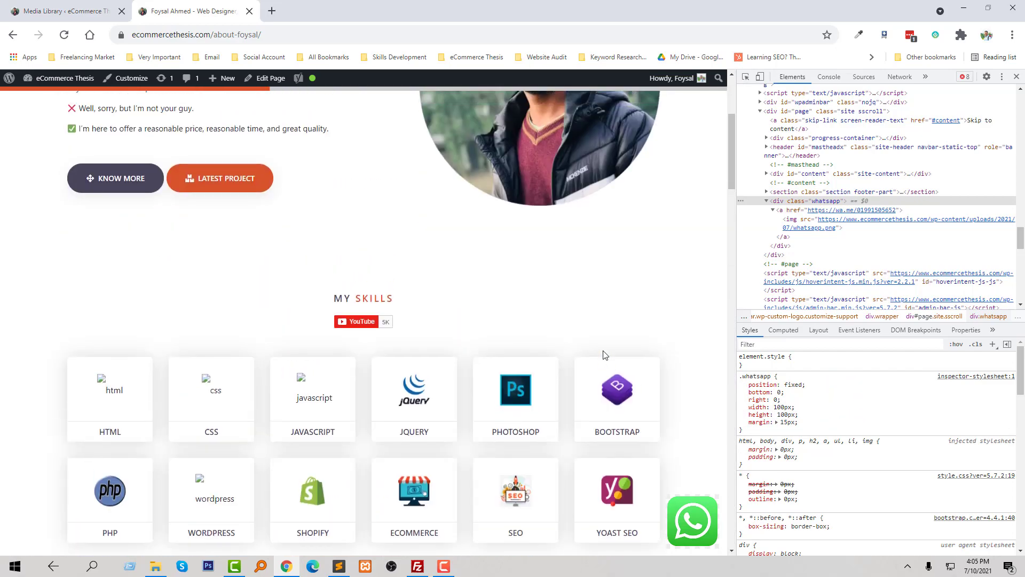
scroll(603, 352, "up", 5)
scroll(623, 382, "down", 5)
scroll(626, 436, "down", 10)
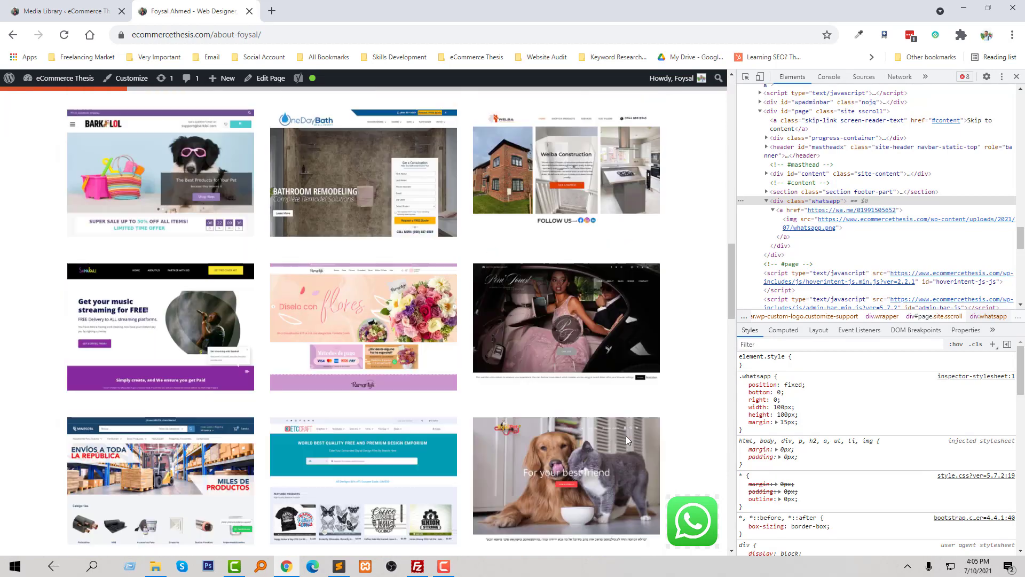
scroll(626, 435, "down", 10)
scroll(626, 435, "down", 5)
Step: Copy the whole .whatsapp rule from the Styles pane, then return to style.css
right_click(768, 379)
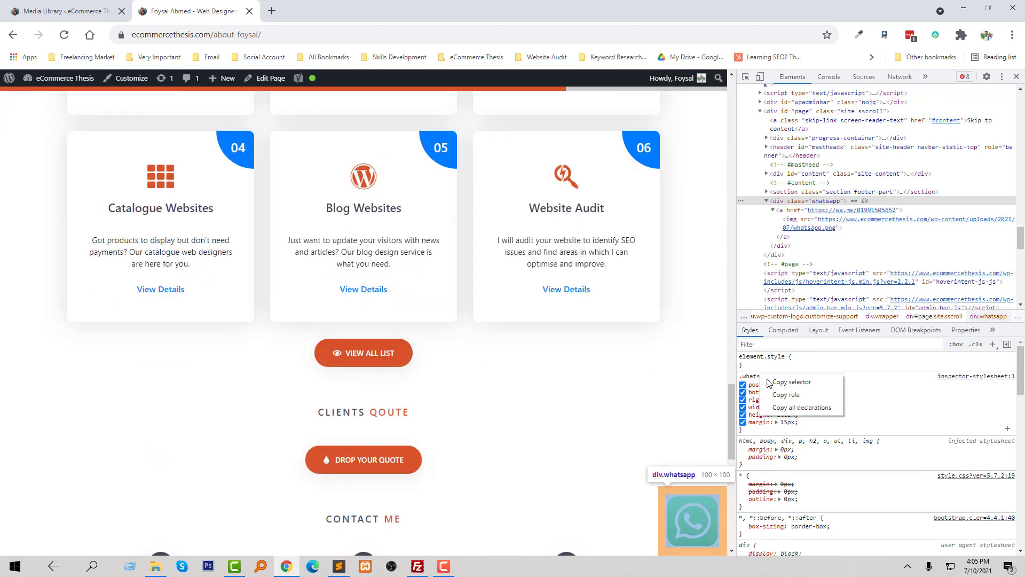
left_click(786, 394)
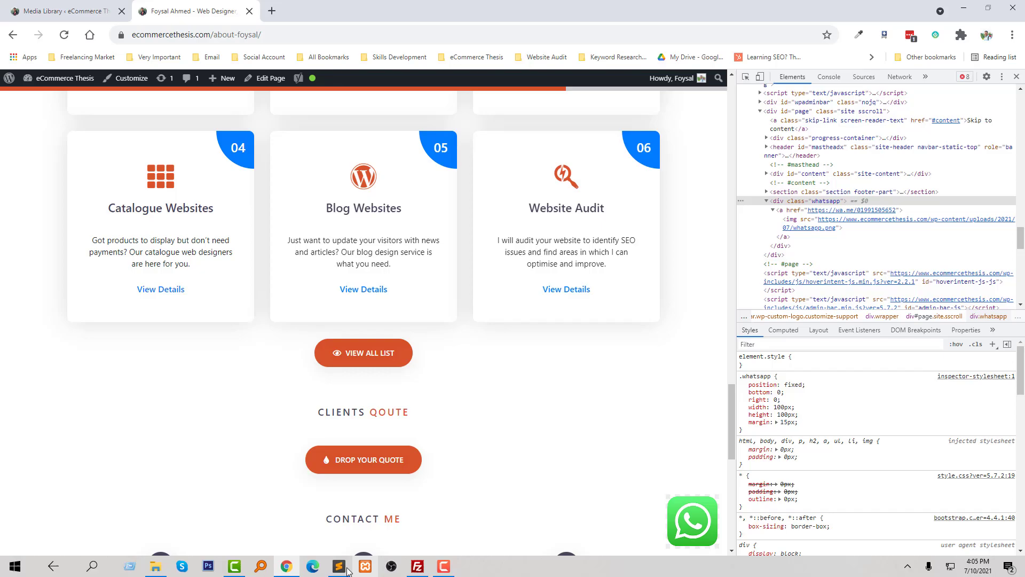
left_click(321, 502)
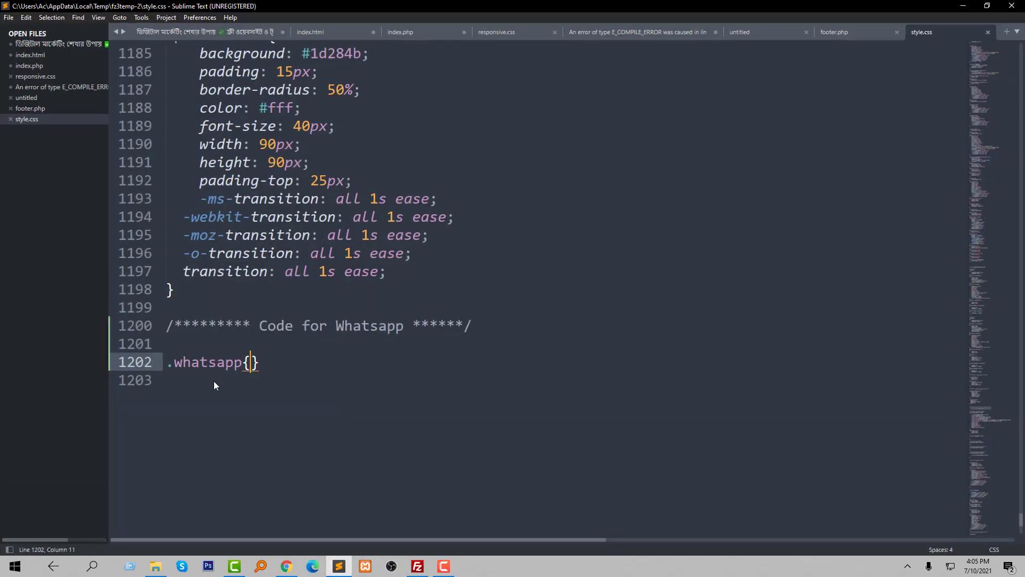
Step: Replace the empty .whatsapp rule with the fixed bottom-right, 100px-square, 15px-margin styles and save style.css
left_click(276, 362)
triple_click(275, 363)
type(".whatsapp {     position: fixed;     bottom: 0;     right: 0;     width: 100px;     height: 100px;     margin: 15px; }")
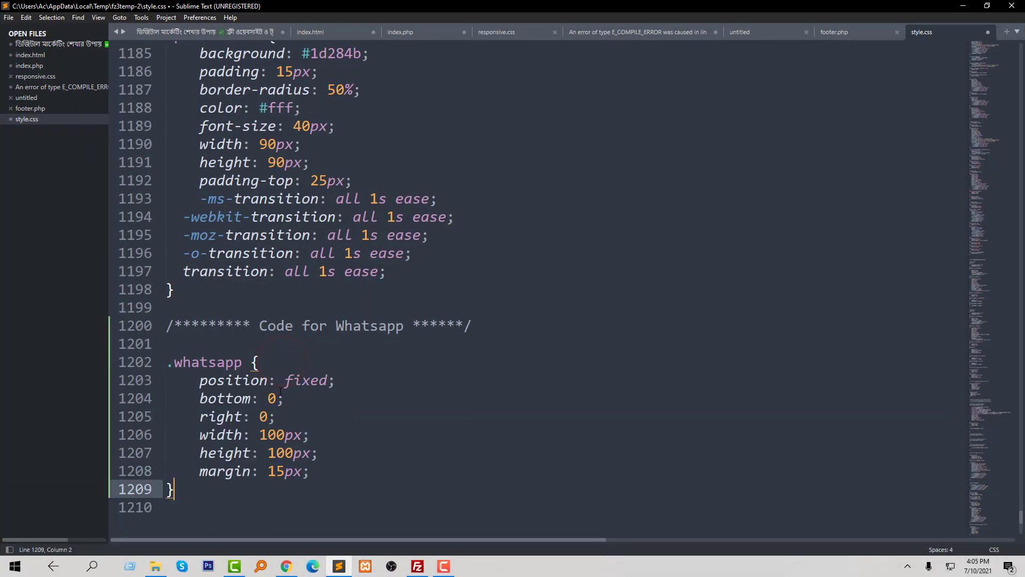
left_click(8, 18)
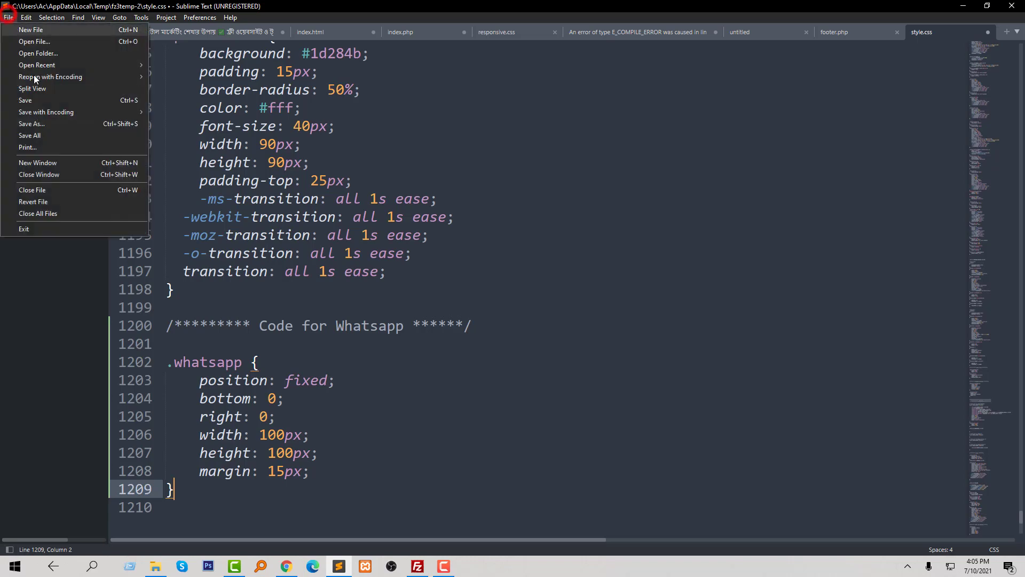
left_click(40, 103)
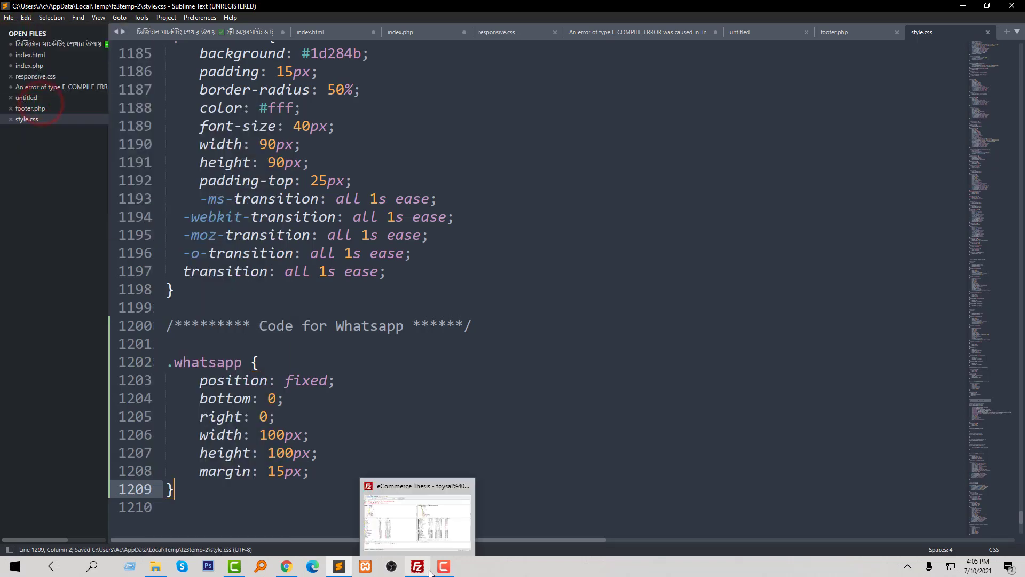
mouse_move(418, 566)
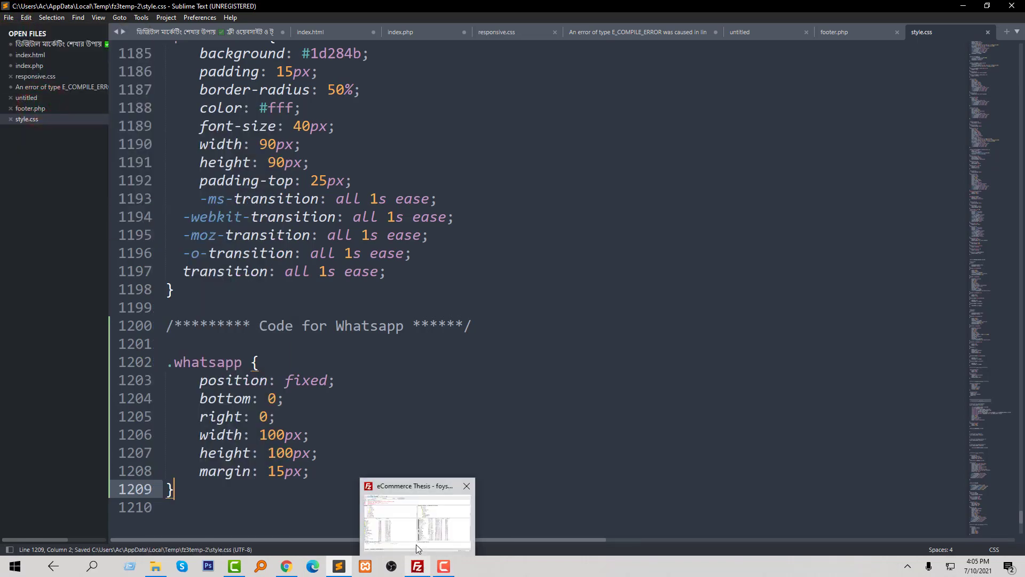
Step: Upload the changed style.css to the server through FileZilla
left_click(421, 532)
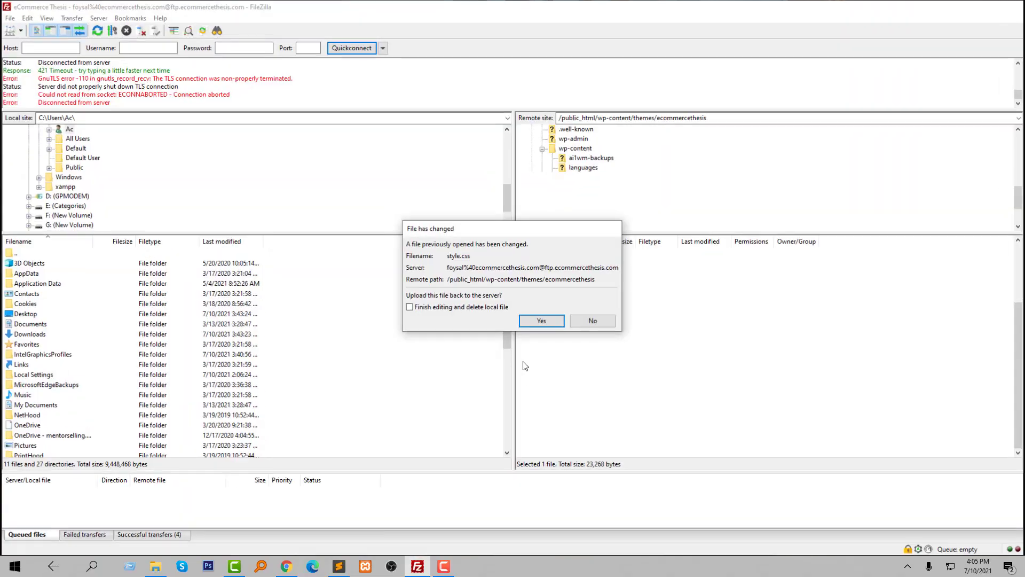
left_click(540, 320)
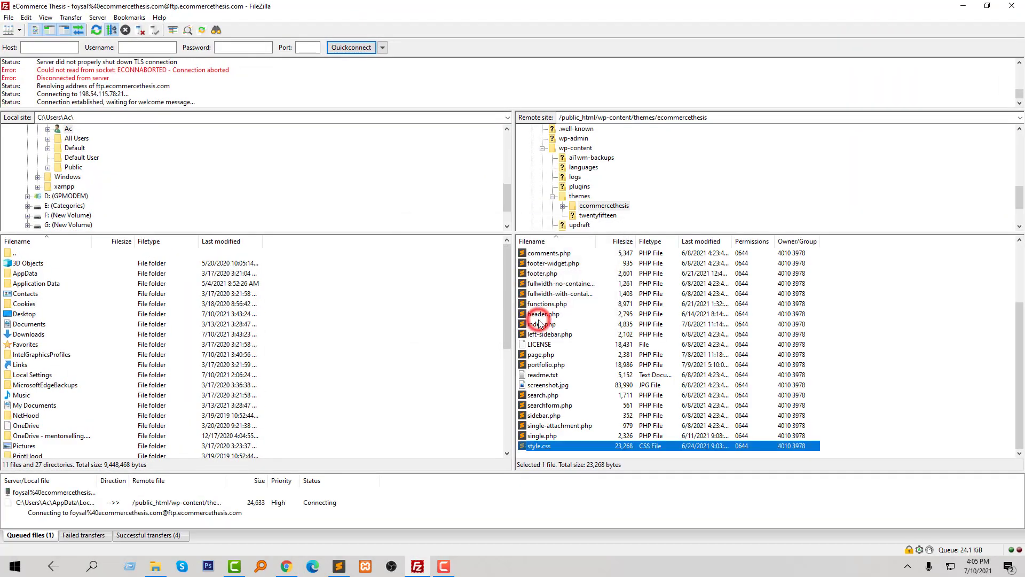
left_click(286, 567)
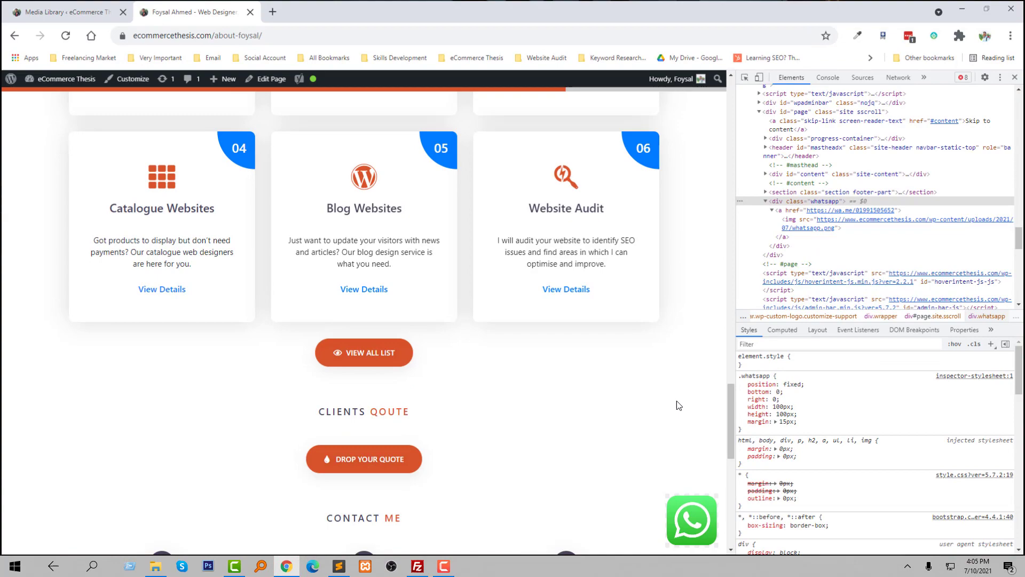
Step: Close DevTools and reload the About page to pick up the new stylesheet
left_click(1016, 77)
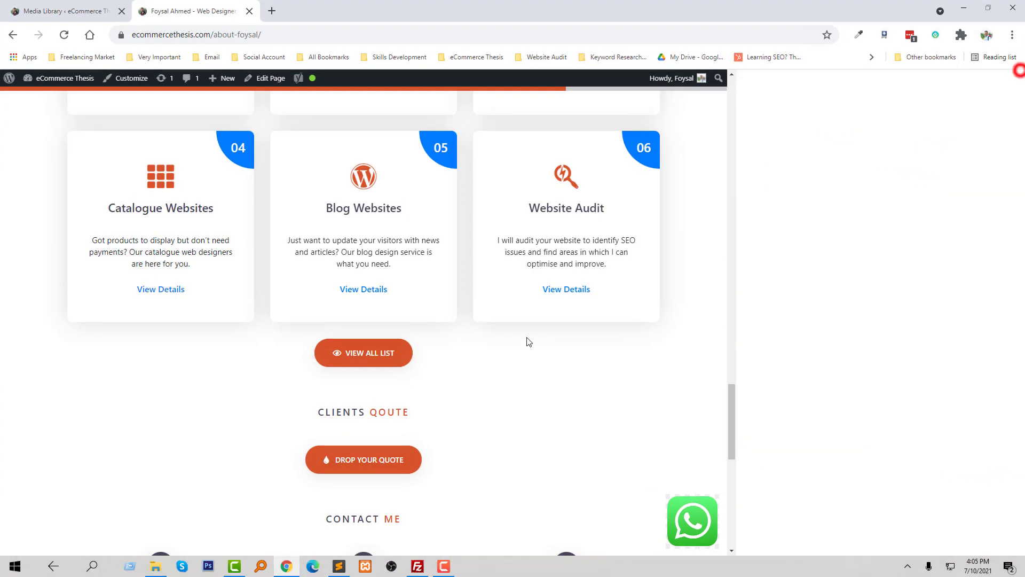
scroll(507, 431, "up", 5)
scroll(507, 431, "up", 10)
scroll(507, 431, "up", 5)
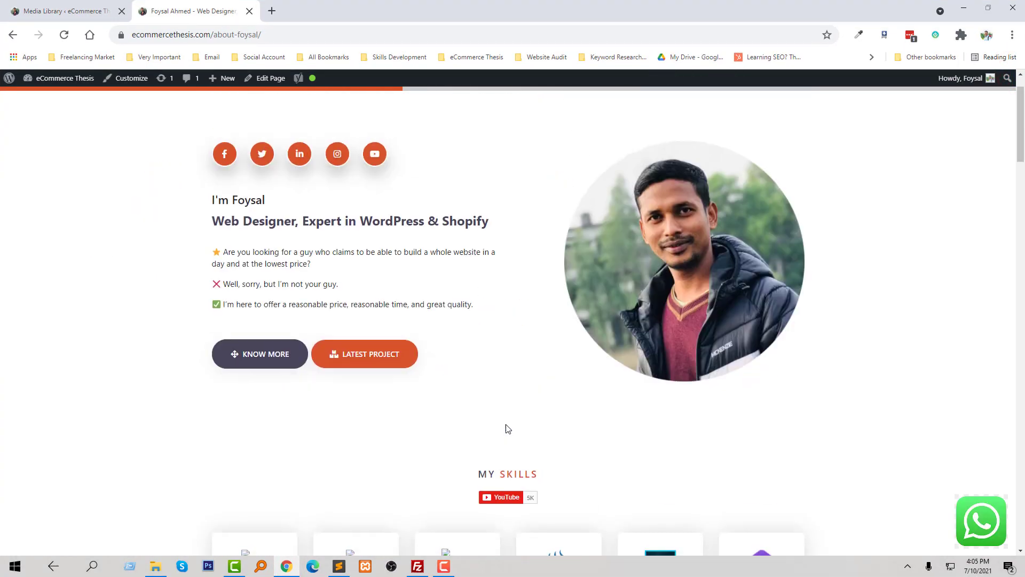
scroll(507, 429, "up", 2)
key("F5")
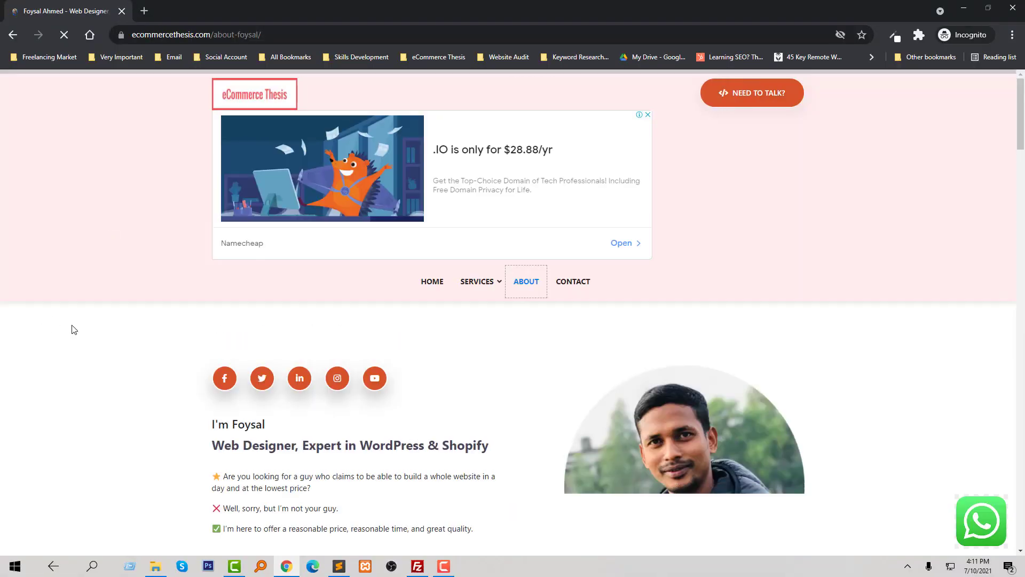
Step: Confirm the bottom-right WhatsApp button opens a WhatsApp chat page, then return to the About page
scroll(74, 330, "down", 1)
scroll(73, 330, "down", 4)
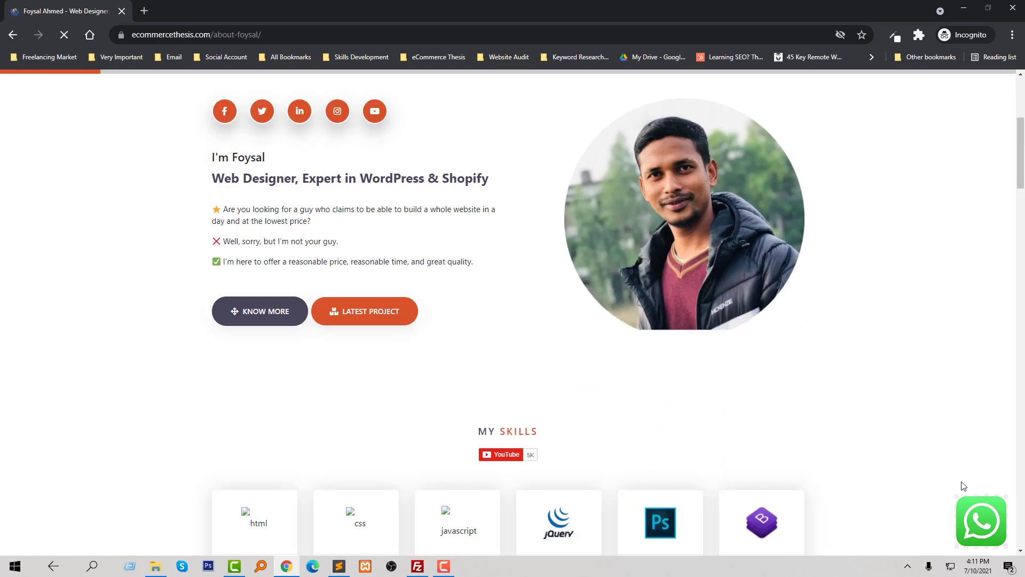
left_click(983, 521)
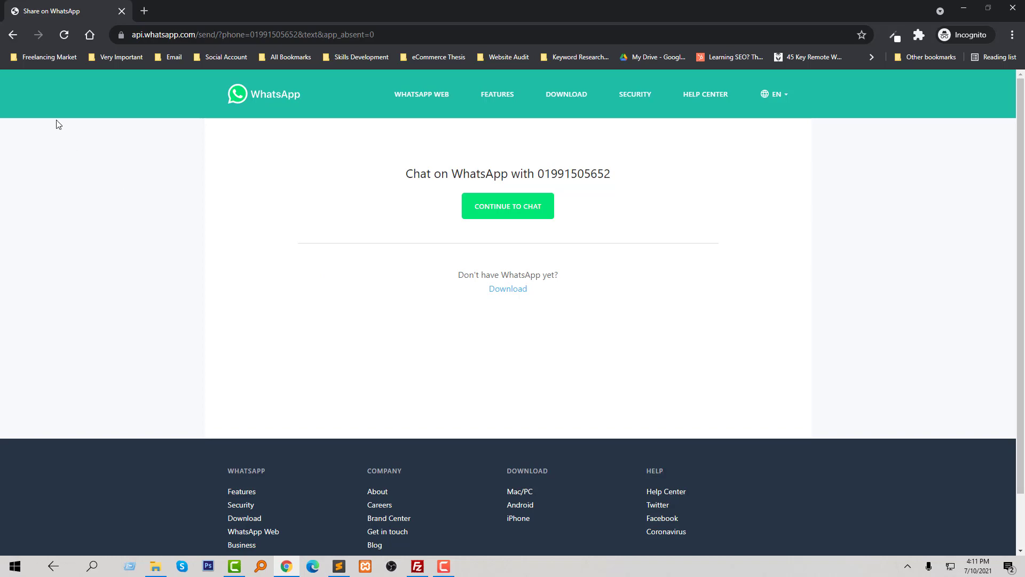
left_click(13, 35)
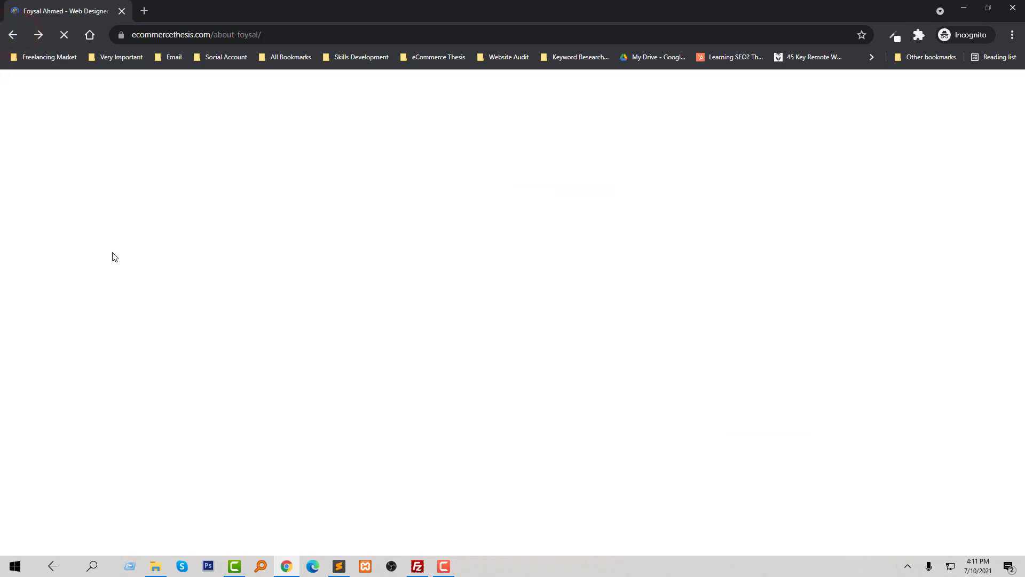